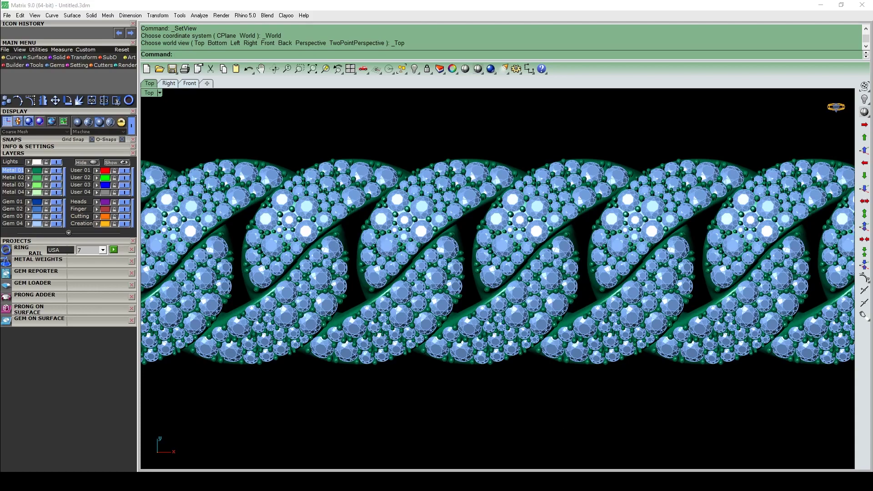
Examine the gem-set links of the curb chain up close from the top and from tilted angles.
right_click_drag(546, 430, 583, 370, "ctrl+shift")
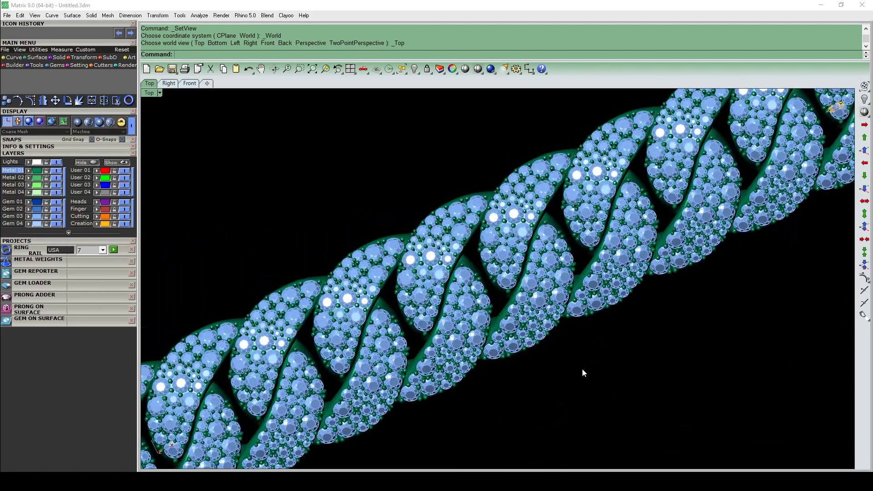
right_click_drag(599, 407, 605, 329, "ctrl+shift")
scroll(605, 328, "down", 4)
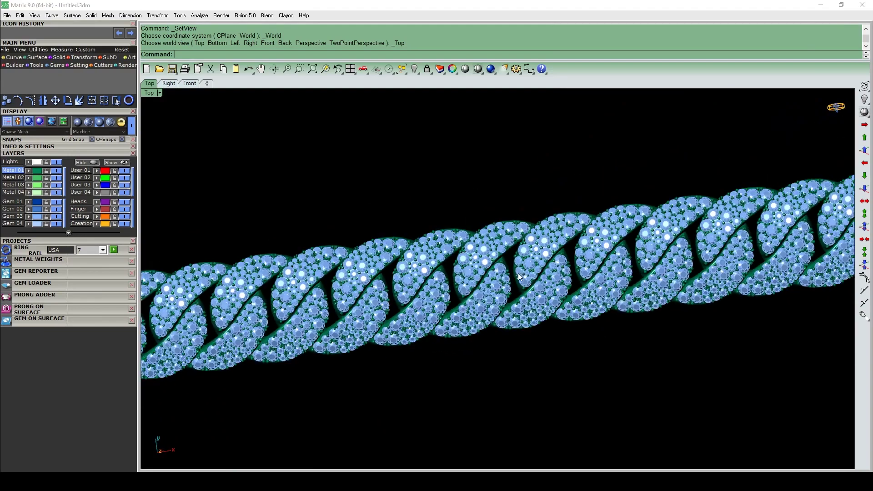
mouse_move(517, 273)
right_mouse_down("ctrl+shift")
mouse_move(501, 350)
mouse_move(516, 261)
right_mouse_up("ctrl+shift")
key("ctrl+F1")
scroll(537, 277, "up", 8)
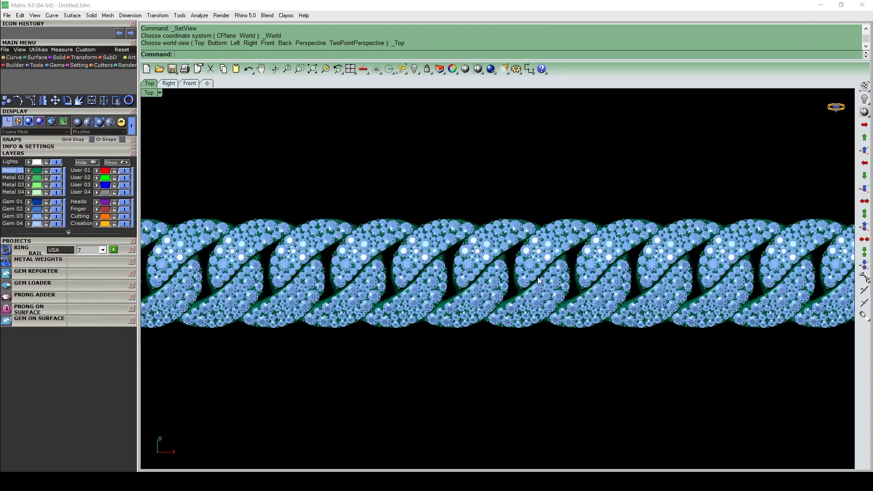
right_click_drag(536, 347, 509, 353)
right_click_drag(522, 431, 540, 410)
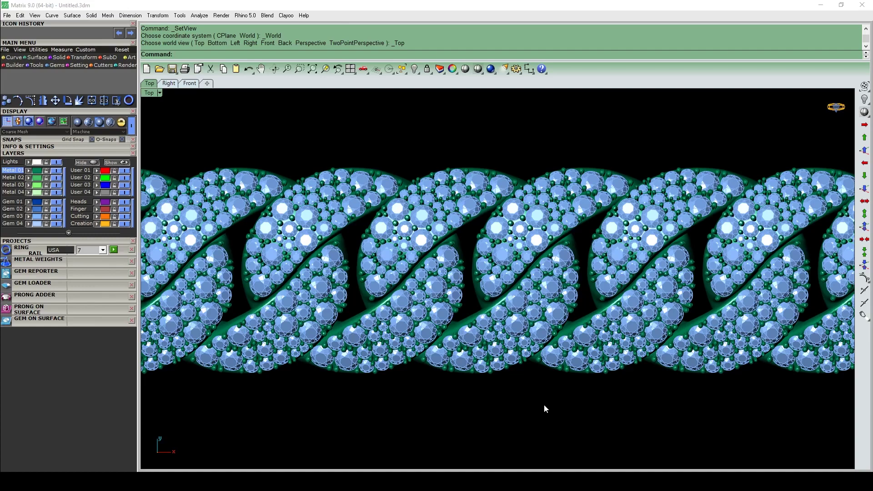
right_click_drag(544, 404, 575, 276, "ctrl+shift")
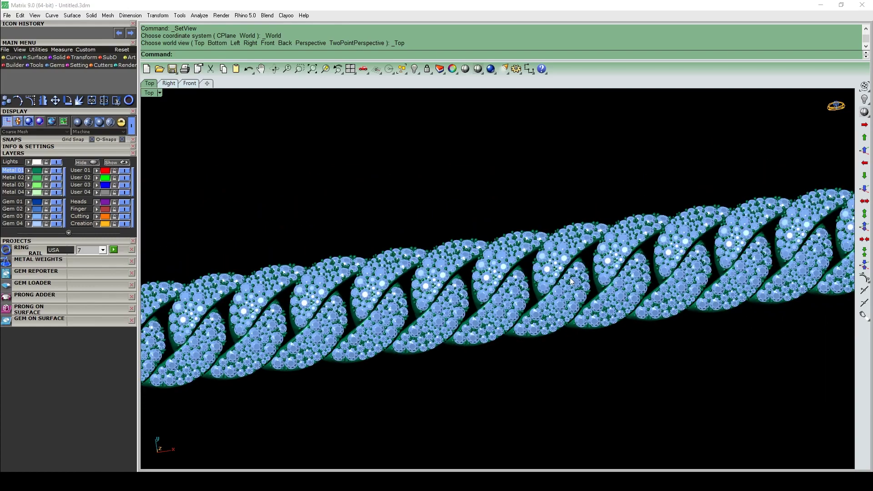
mouse_move(556, 394)
right_mouse_down("ctrl+shift")
mouse_move(525, 351)
mouse_move(558, 388)
right_mouse_up("ctrl+shift")
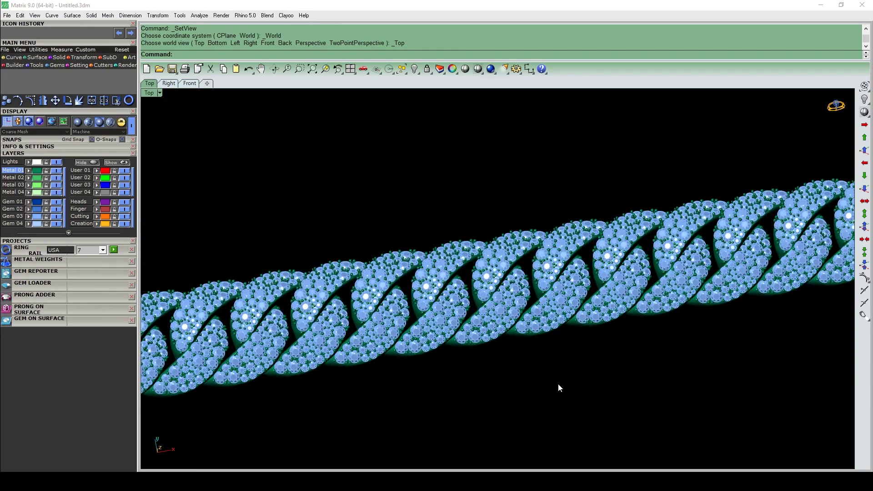
right_click_drag(532, 438, 485, 384, "ctrl+shift")
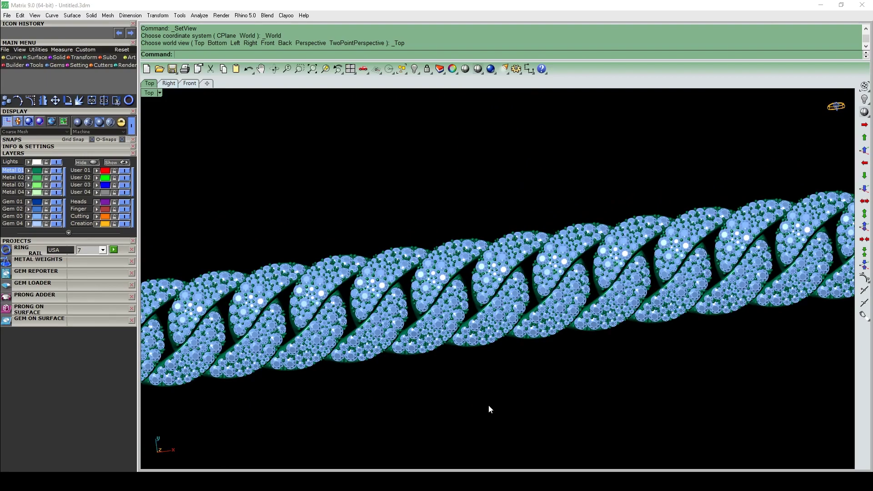
right_click_drag(517, 344, 423, 354, "ctrl+shift")
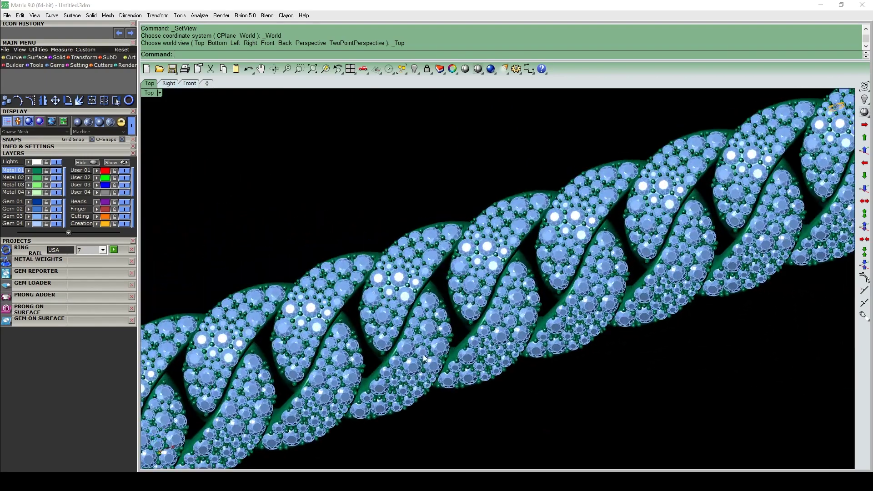
Inspect the chain along its whole length, including both end links.
scroll(540, 299, "down", 4)
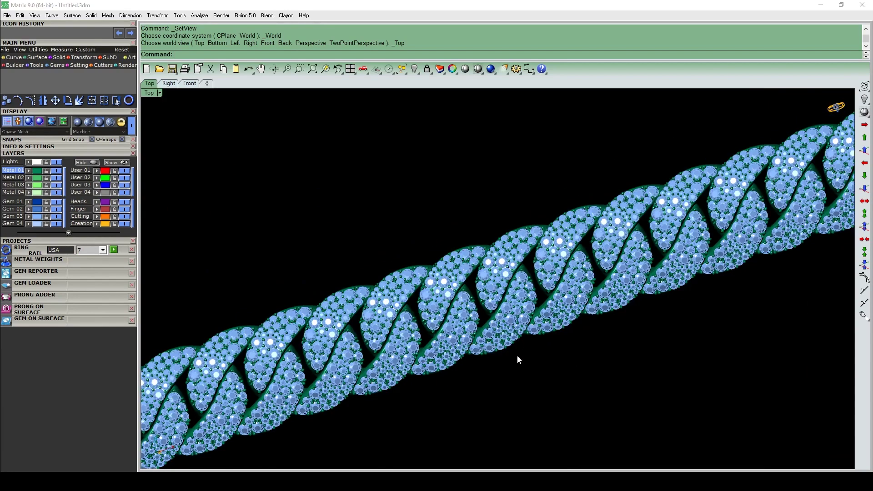
right_click_drag(517, 356, 490, 325, "ctrl+shift")
scroll(539, 313, "down", 4)
scroll(542, 346, "down", 5)
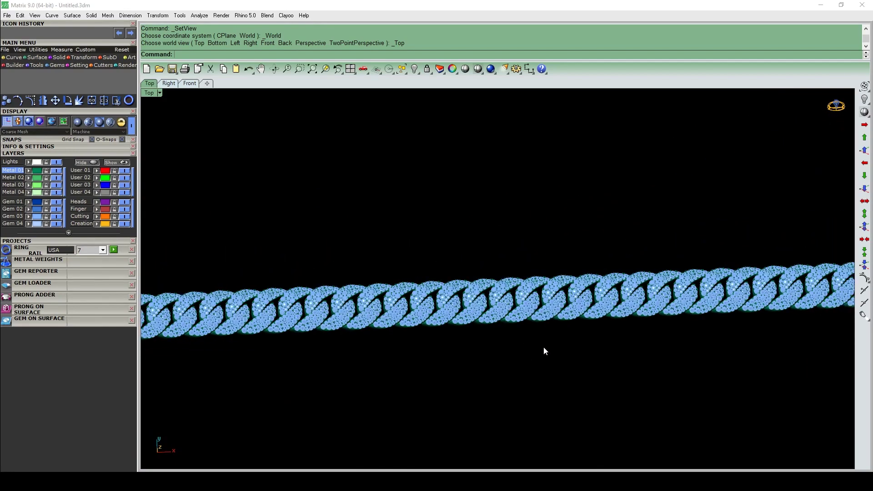
scroll(500, 254, "down", 4)
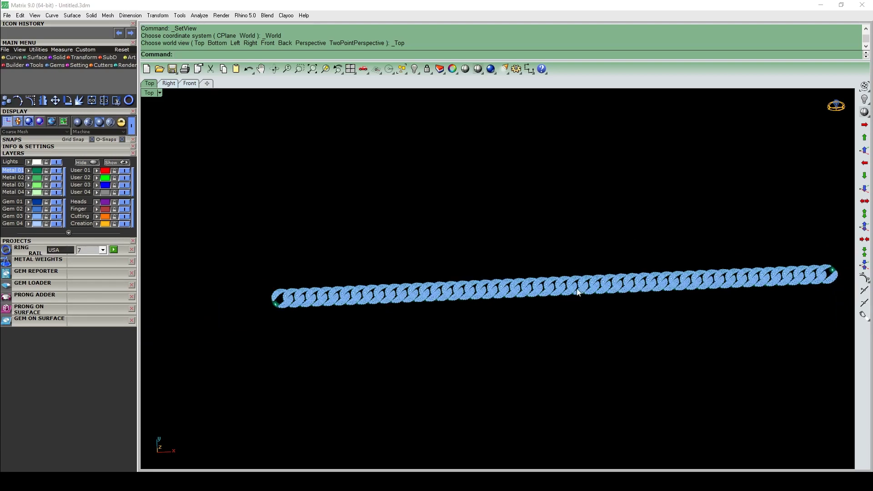
scroll(578, 288, "up", 5)
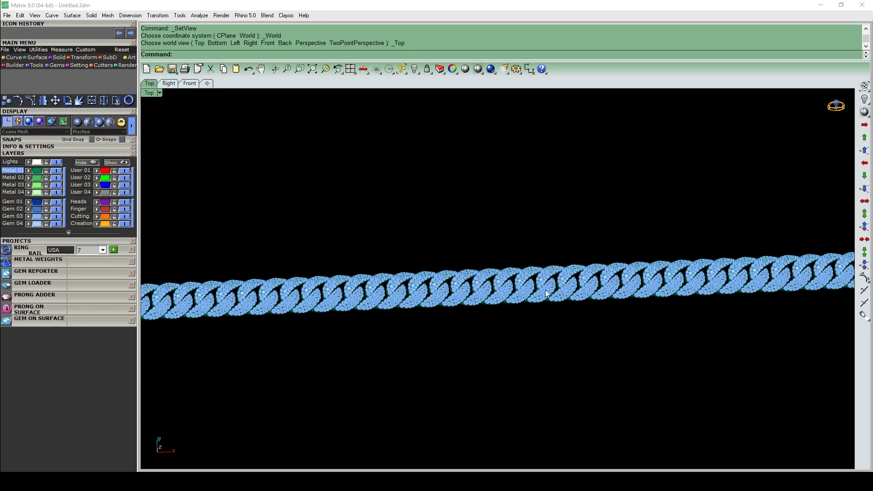
scroll(559, 282, "up", 4)
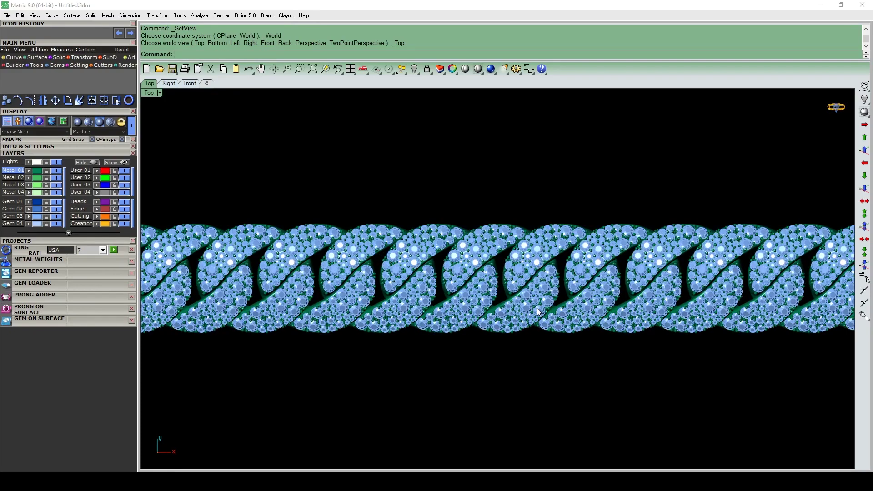
Delete every chain link except the one at the origin, together with their gems and prongs, and return to the top view.
key("Escape")
scroll(535, 208, "up", 5)
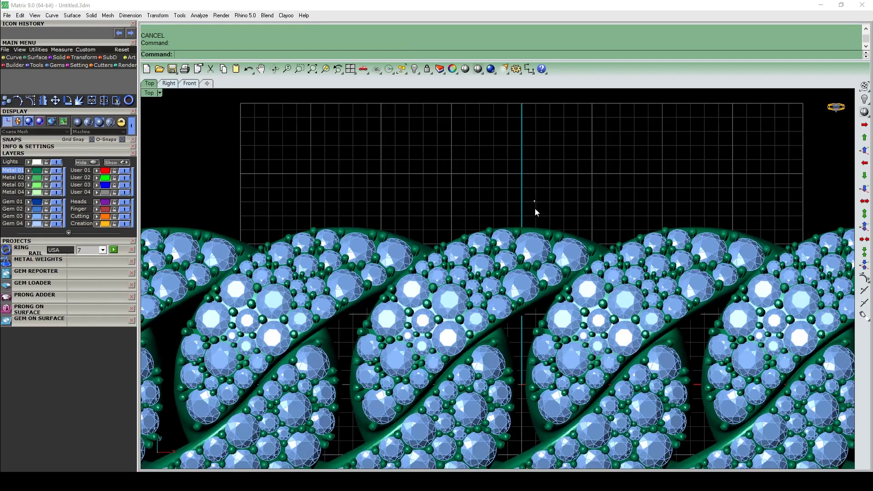
left_click(521, 248)
scroll(522, 247, "down", 5)
scroll(496, 245, "up", 5)
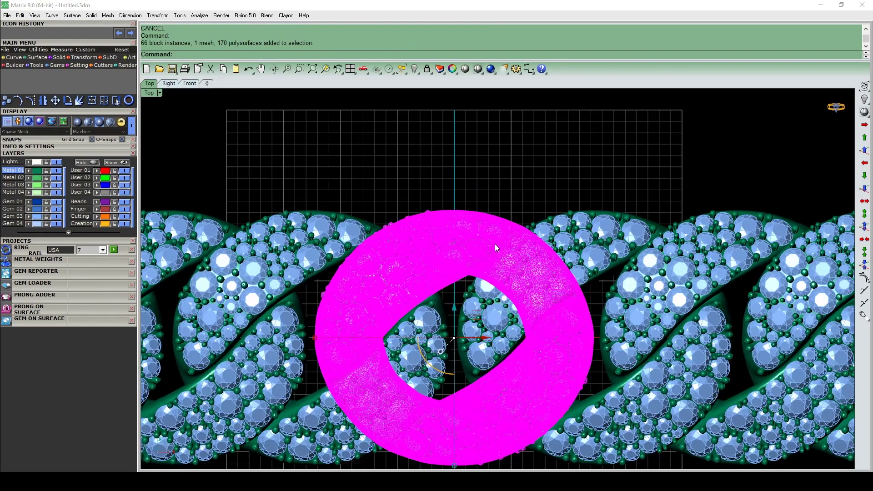
key("ctrl+a")
left_click(458, 226, "ctrl")
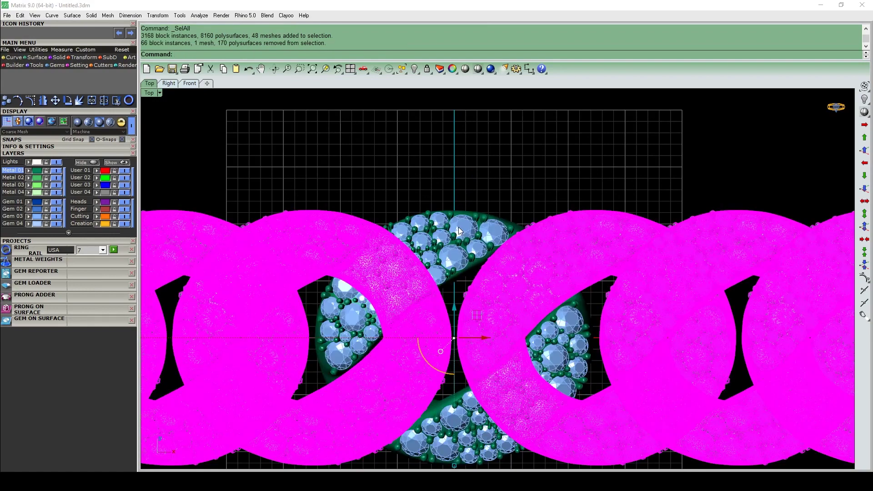
key("Delete")
scroll(459, 228, "down", 4)
right_click_drag(621, 455, 589, 370, "ctrl+shift")
key("ctrl+F1")
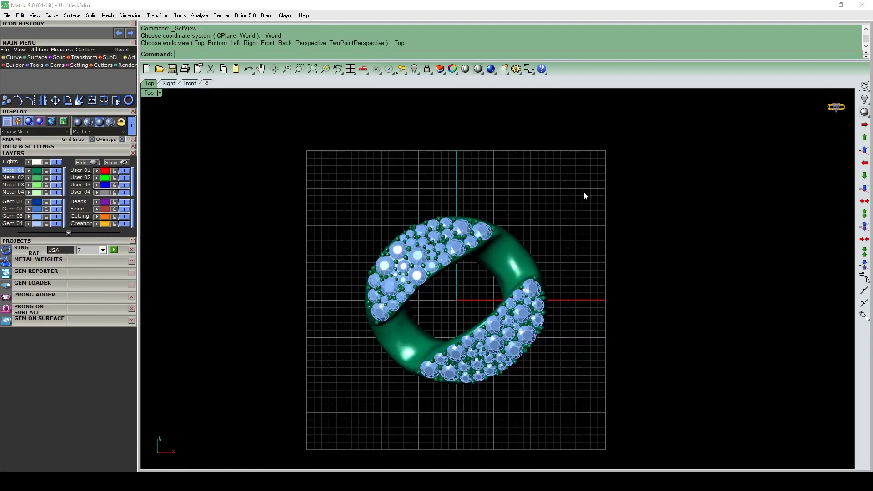
Examine the single remaining link with its gems and prongs in the top view.
key("ctrl+a")
left_click(621, 349)
right_click_drag(623, 338, 609, 333)
scroll(429, 244, "up", 6)
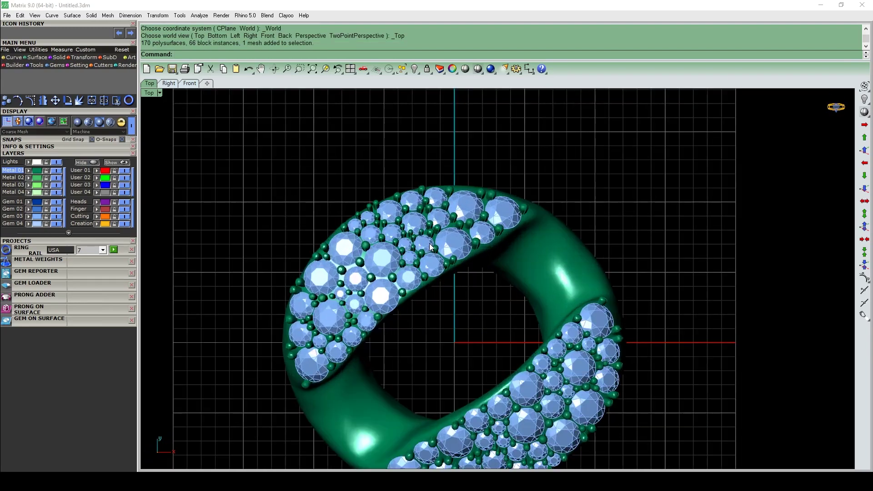
scroll(484, 268, "down", 2)
right_click_drag(480, 300, 487, 256)
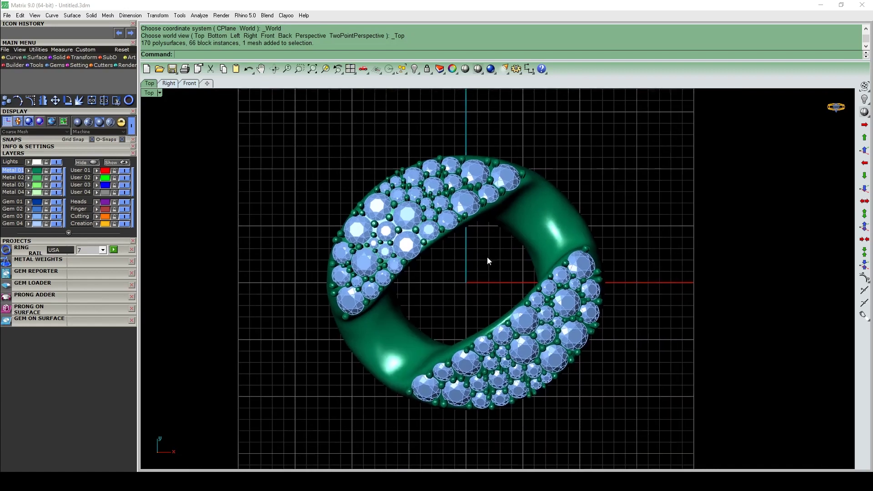
key("ctrl+a")
right_click_drag(636, 335, 625, 330)
left_click(624, 331)
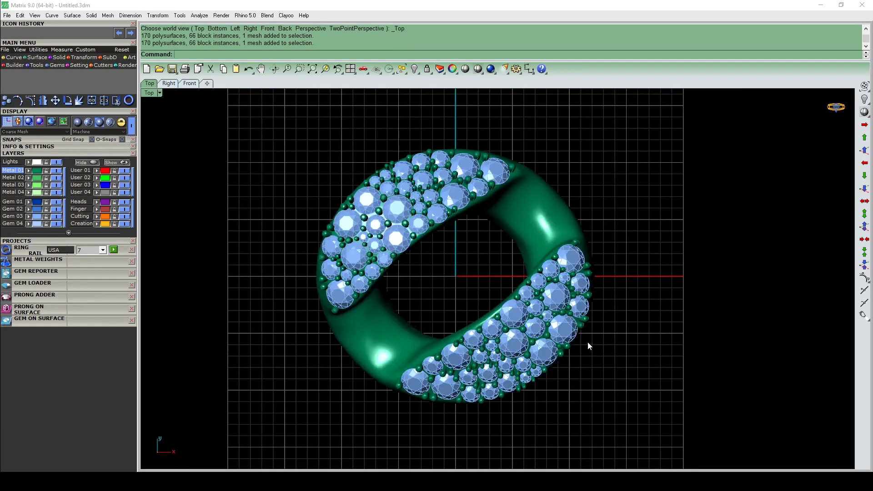
key("ctrl+a")
right_click_drag(528, 314, 505, 312)
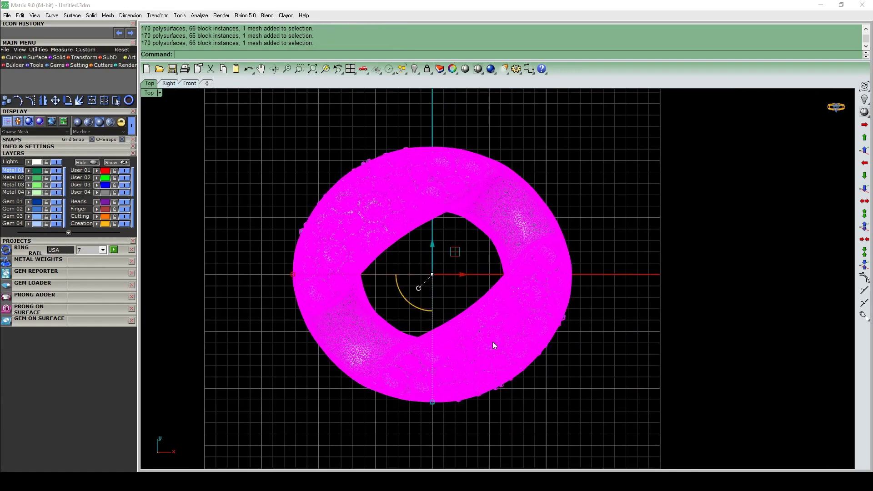
left_click(317, 421)
right_click_drag(317, 421, 333, 434)
Switch to the photo viewer and compare the printed whole links and split peg-and-socket halves with the modelled link.
left_click(200, 482)
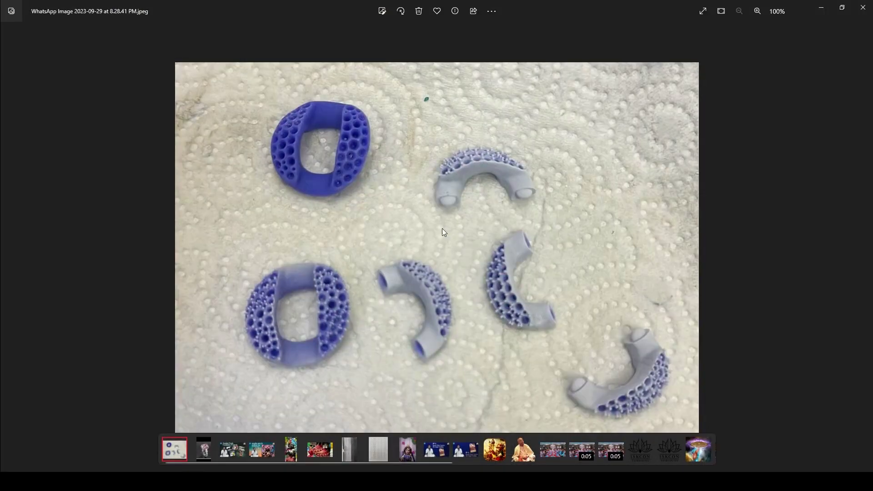
scroll(251, 91, "up", 2)
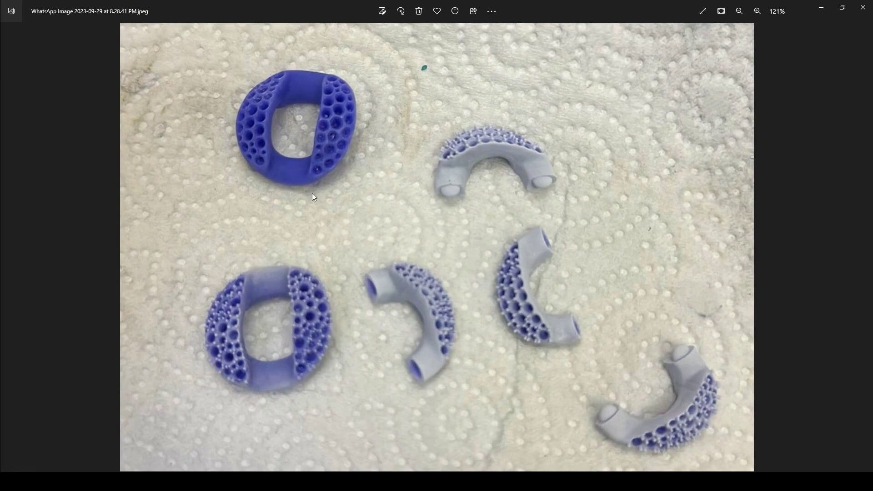
scroll(312, 193, "up", 1)
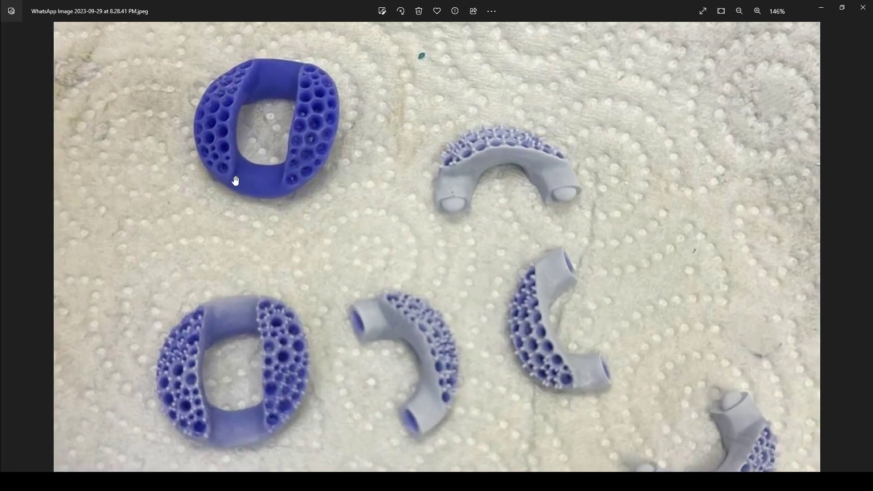
left_click_drag(262, 153, 275, 136)
scroll(405, 220, "down", 3)
scroll(392, 245, "down", 1)
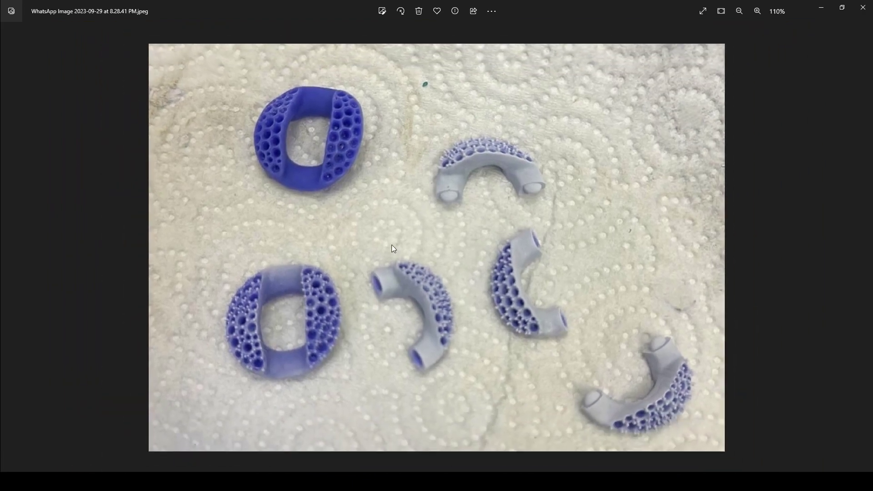
scroll(391, 241, "up", 2)
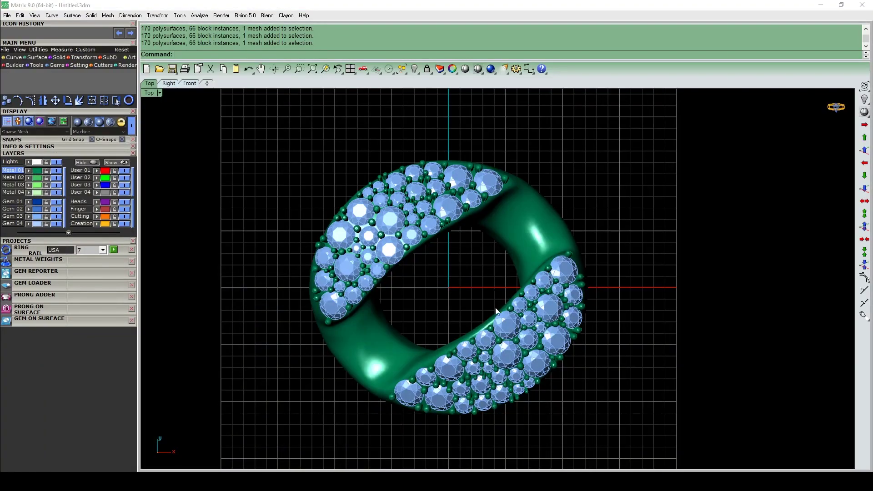
right_click_drag(483, 339, 545, 291, "ctrl+shift")
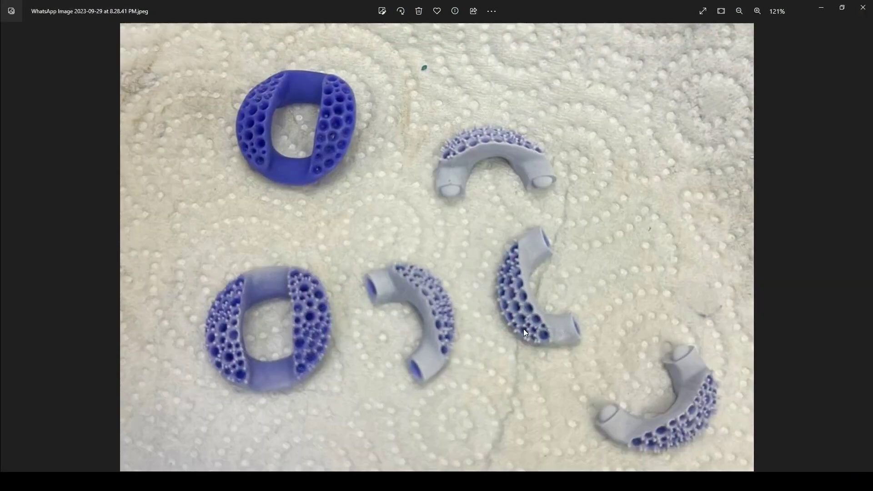
scroll(399, 357, "up", 2)
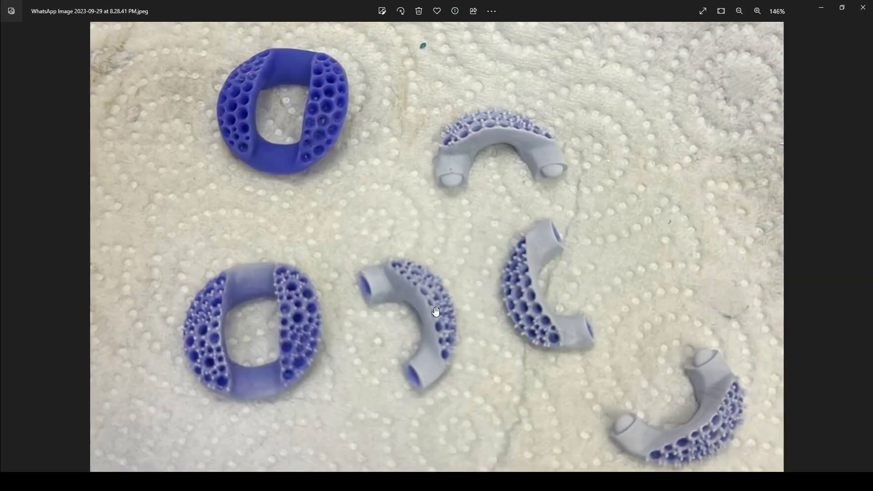
scroll(653, 408, "up", 2)
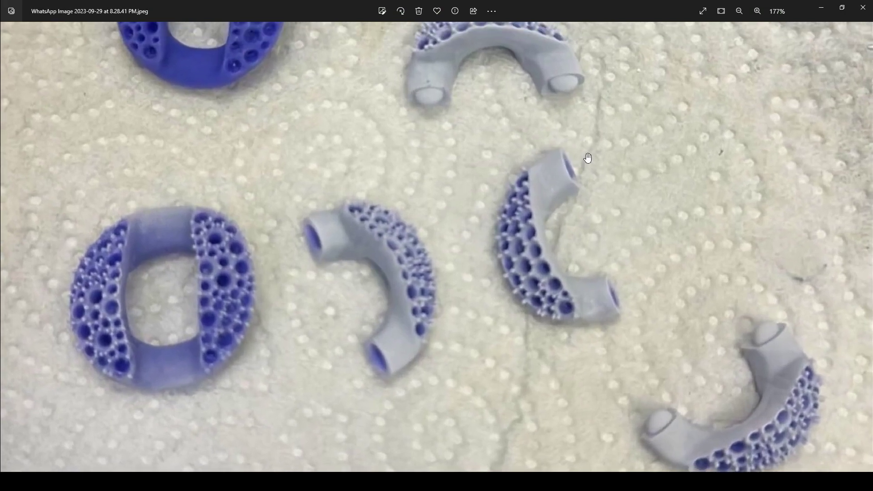
scroll(393, 296, "down", 4)
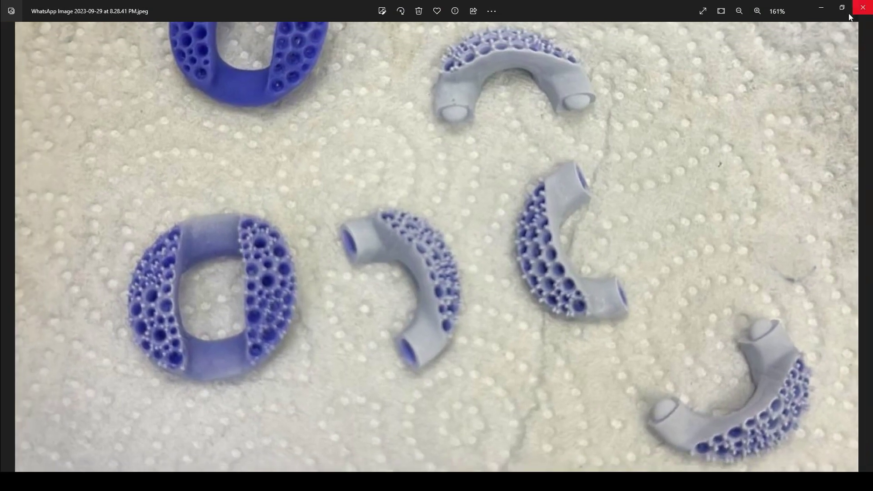
left_click(820, 10)
Inspect the link's metal mesh, prongs and gem seats from above, from the side and close up.
right_click_drag(543, 329, 482, 240)
key("ctrl+a")
scroll(487, 230, "down", 3)
key("Escape")
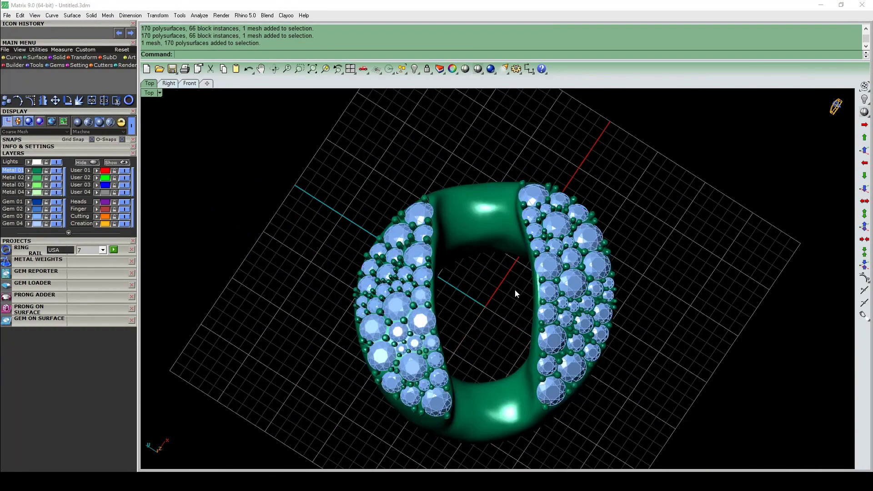
right_click_drag(515, 289, 565, 257)
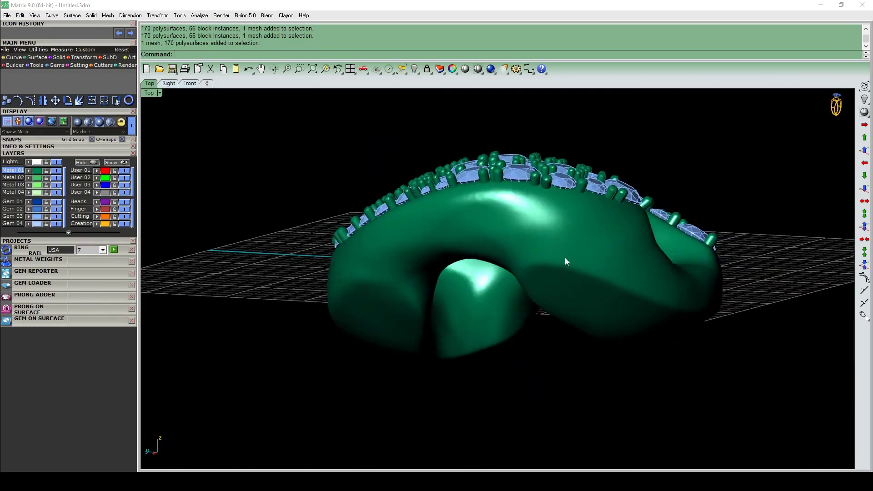
right_click_drag(422, 239, 559, 292)
key("ctrl+a")
right_click_drag(521, 225, 491, 211)
key("Escape")
scroll(415, 167, "up", 5)
key("ctrl+a")
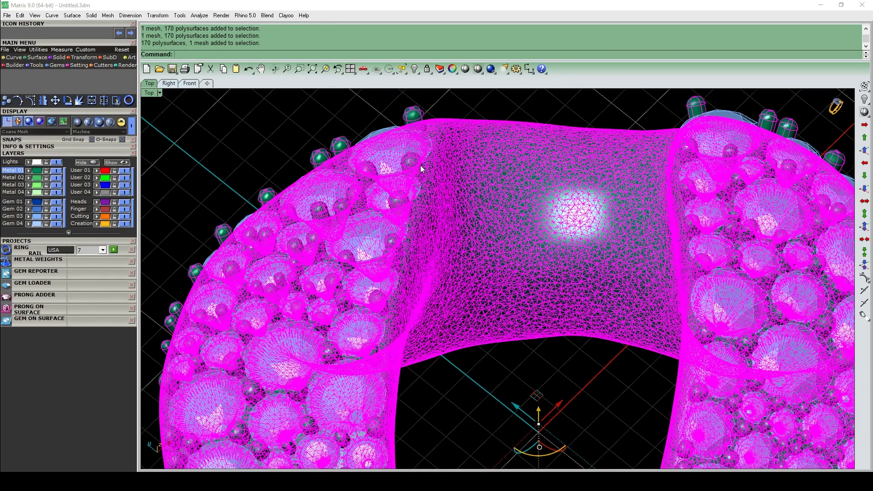
key("Escape")
right_click_drag(420, 165, 500, 274)
scroll(501, 274, "down", 5)
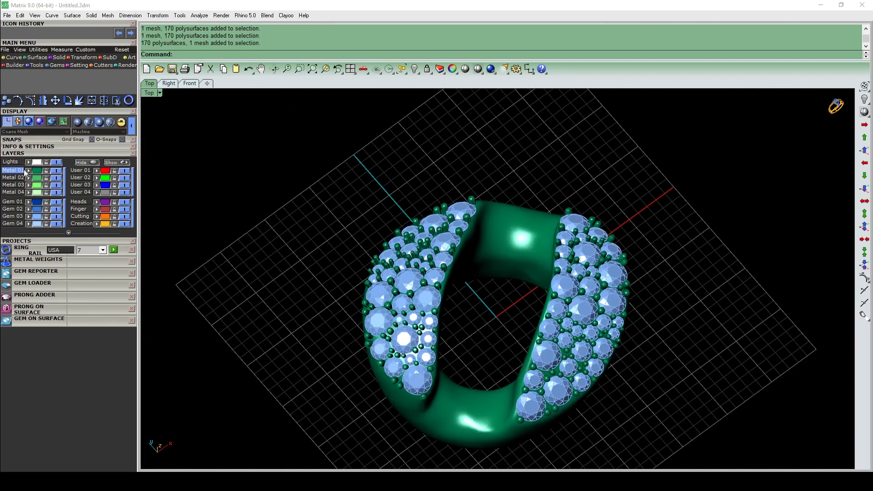
Hide the gems on the Gem 03 layer and return to the top view of the link.
left_click(56, 218)
right_click_drag(582, 294, 558, 341)
key("ctrl+F1")
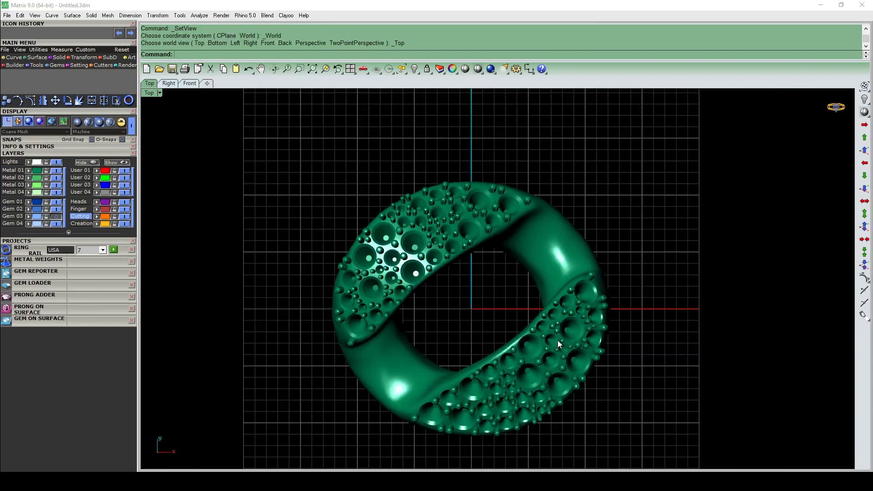
Draw a both-sides line centred on 0,0,0, about 15.7 mm each way, diagonally across the link's two smooth sections.
type("li")
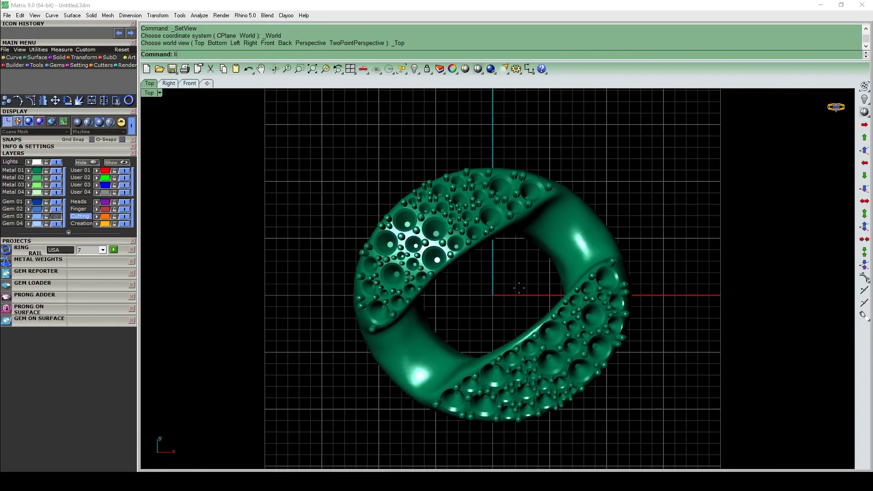
key("Return")
type("0,0,0")
key("Return")
type("b")
key("Return")
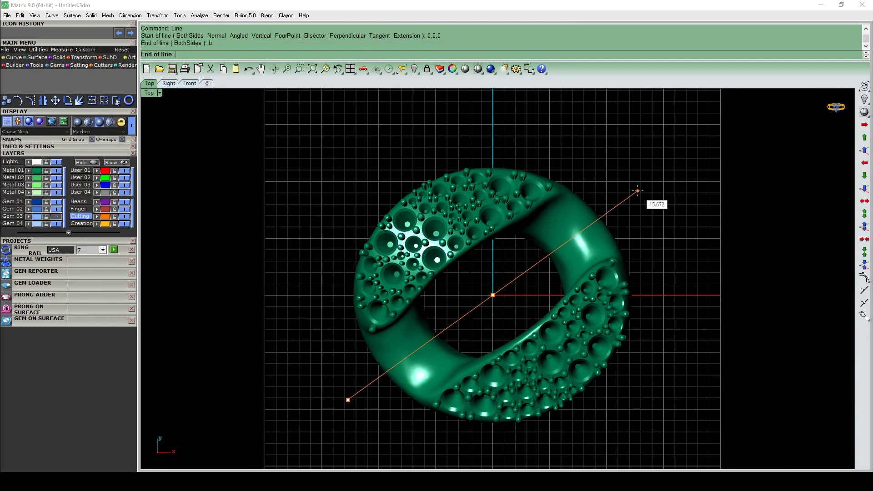
left_click(637, 193)
Extrude the diagonal line vertically into a cutting surface through the whole link, and delete the source line.
left_click(615, 207)
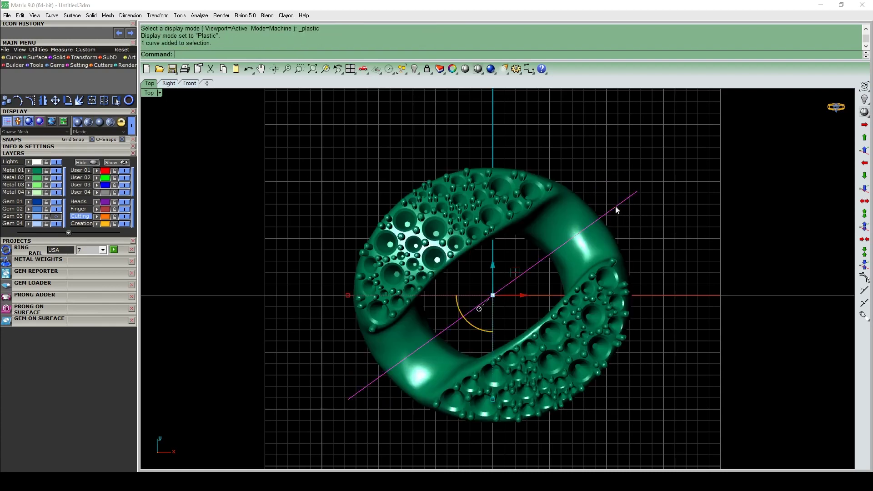
scroll(422, 336, "up", 3)
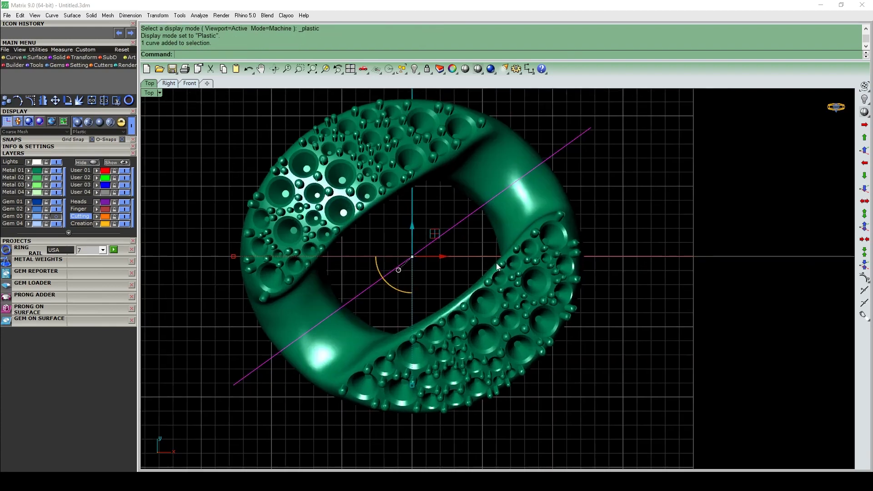
right_click_drag(493, 233, 507, 325)
key("ctrl+e")
key("F10")
left_click(505, 184)
key("Delete")
Ungroup the link's mesh and prongs, and select the metal mesh on its own.
key("ctrl+a")
key("ctrl+shift+g")
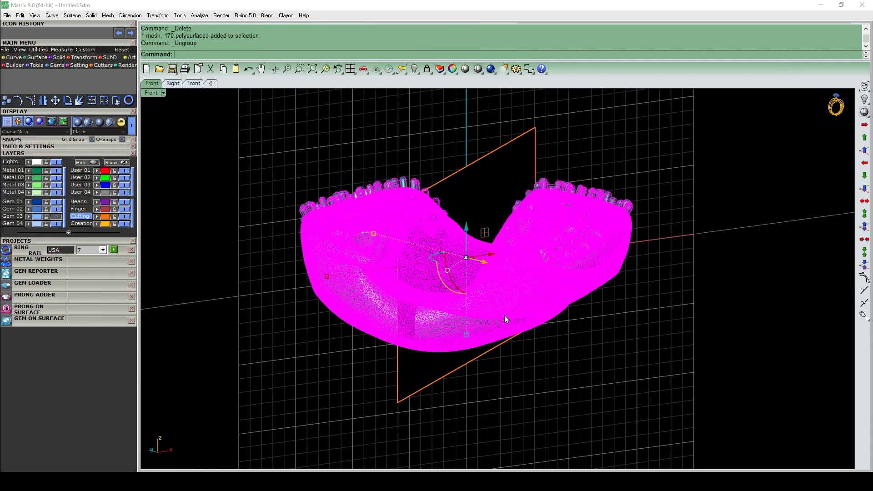
scroll(504, 315, "up", 2)
right_click_drag(407, 181, 536, 260, "ctrl+shift")
left_click(563, 393)
key("Escape")
left_click(580, 354)
scroll(502, 231, "down", 4)
key("Escape")
scroll(528, 331, "up", 2)
left_click(522, 348)
Copy the whole link, mesh and prongs, about 27 mm along negative X in the top view.
key("F5")
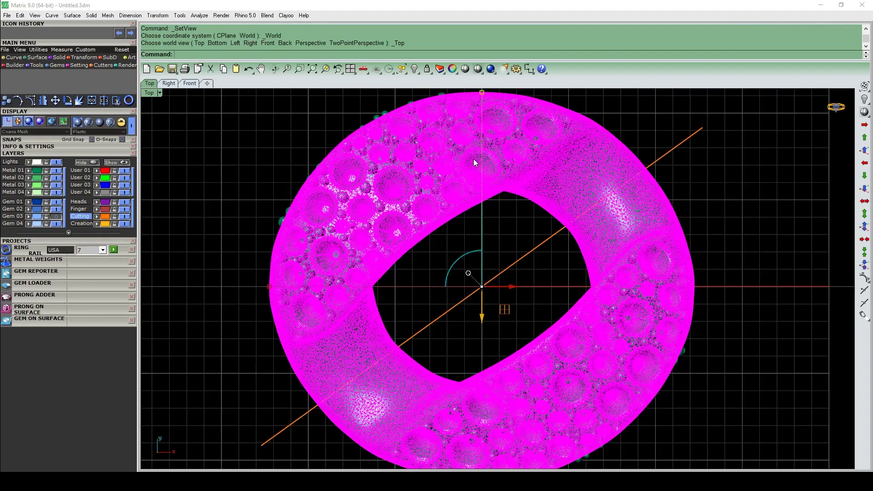
key("ctrl+a")
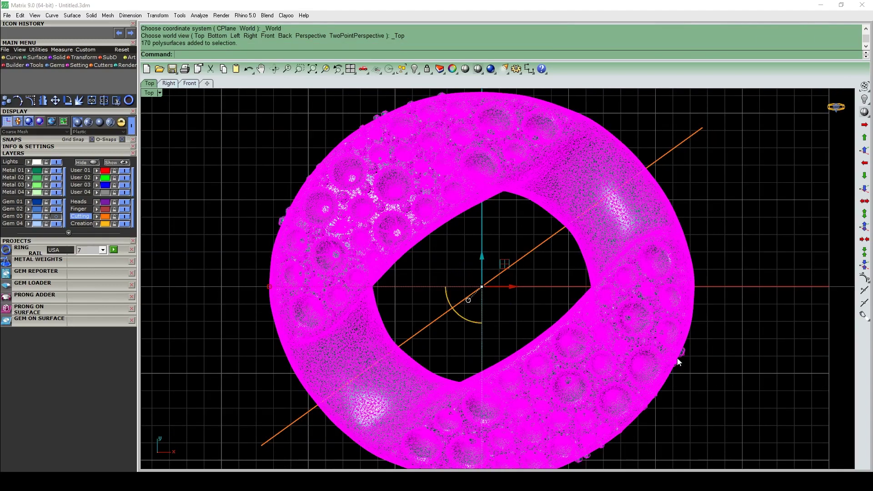
scroll(650, 348, "down", 4)
type("c")
key("Return")
left_click(614, 343)
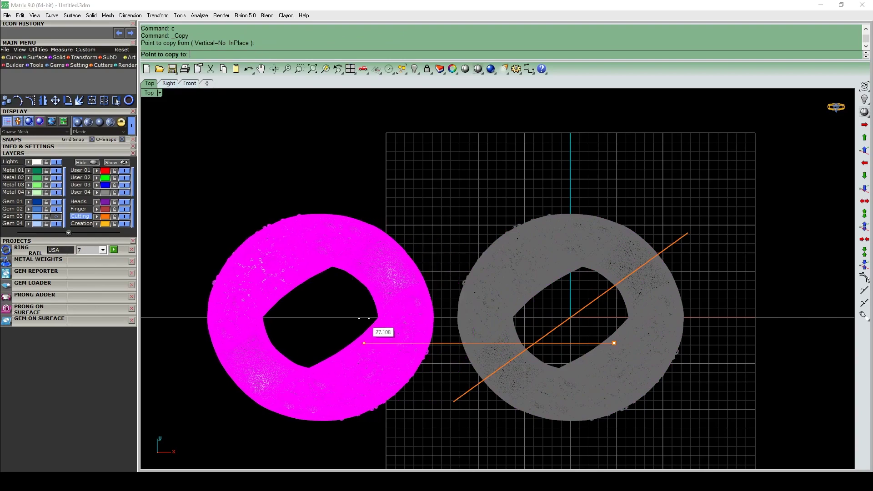
left_click(364, 318, "shift")
Group the mesh and prongs of the copied link.
key("Escape")
right_click_drag(366, 307, 404, 311)
left_click_drag(190, 153, 511, 475)
right_click_drag(504, 381, 378, 359, "ctrl+shift")
left_click(493, 390)
scroll(493, 390, "down", 4)
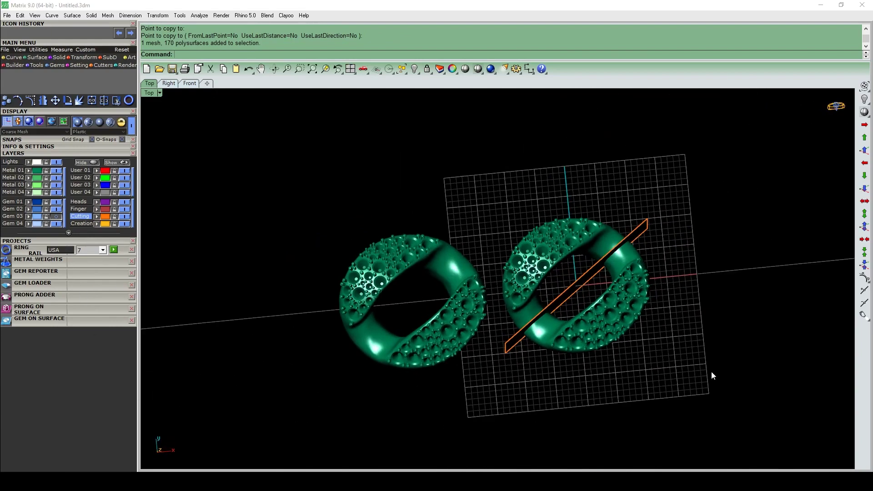
scroll(471, 301, "up", 4)
right_click_drag(467, 276, 447, 288, "ctrl+shift")
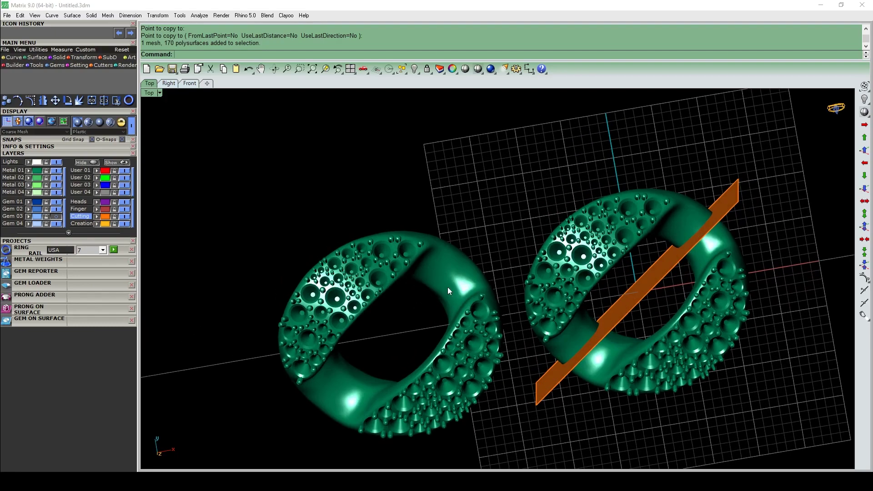
right_click_drag(603, 308, 576, 257, "ctrl+shift")
left_click(397, 251)
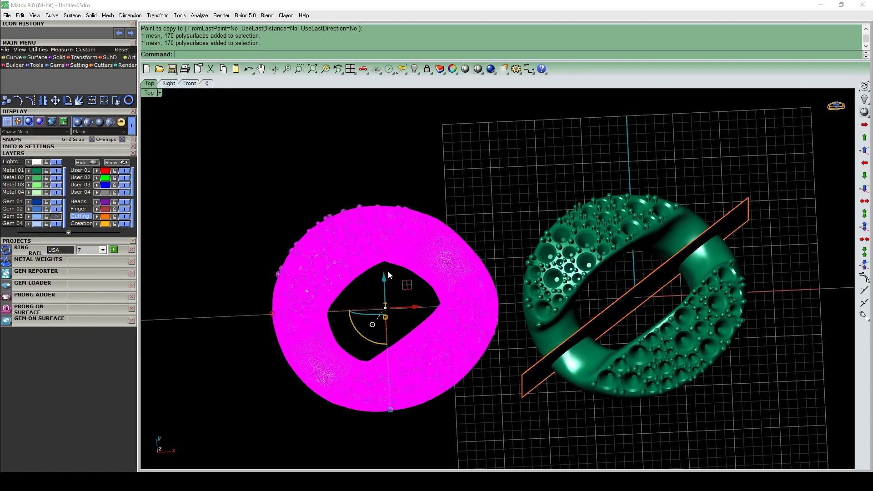
right_click_drag(423, 368, 443, 427, "ctrl+shift")
type("g")
key("Return")
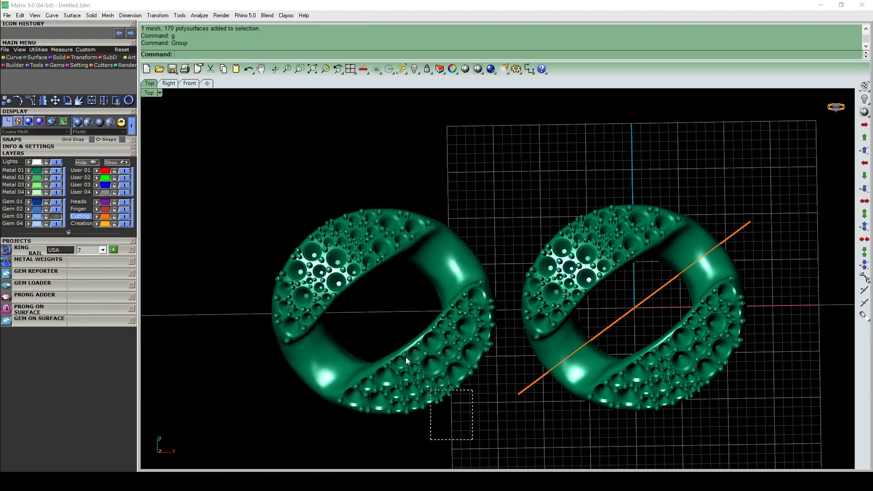
Check the grouped copy and how the cutting surface crosses the original link from several angles.
left_click(406, 356)
right_click_drag(406, 357, 409, 313, "ctrl+shift")
left_click(470, 173)
right_click_drag(692, 274, 585, 295)
scroll(586, 296, "up", 6)
left_click(586, 295)
left_click(516, 234)
scroll(516, 234, "down", 4)
right_click_drag(516, 233, 570, 179, "ctrl+shift")
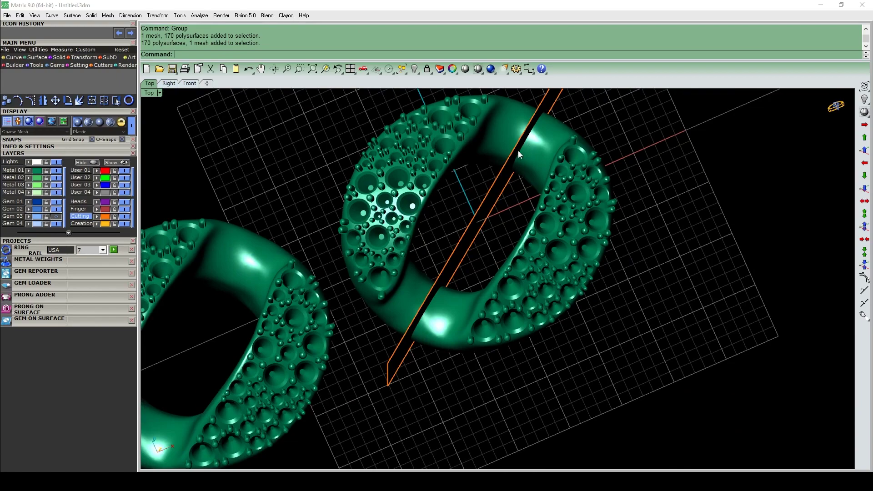
right_click_drag(572, 236, 520, 296, "ctrl+shift")
Subtract the cutting surface from the original link's mesh with a mesh boolean difference.
scroll(495, 317, "up", 4)
left_click(471, 324)
key("F6")
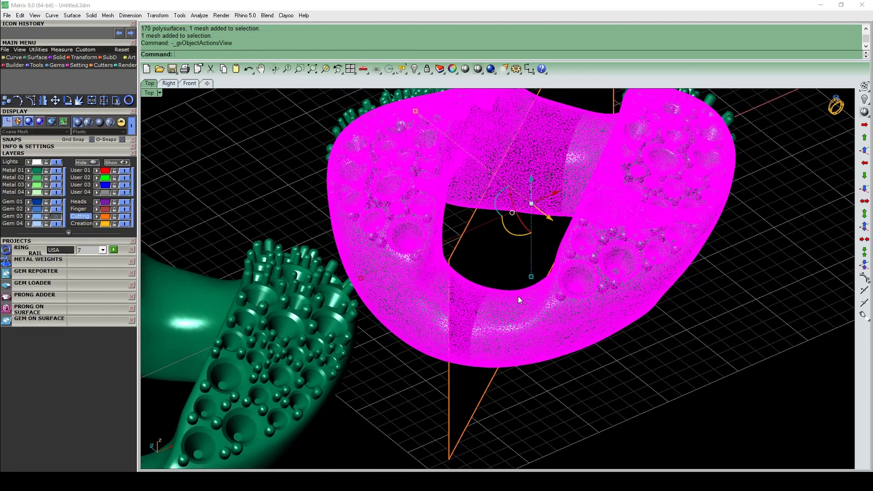
left_click(550, 333)
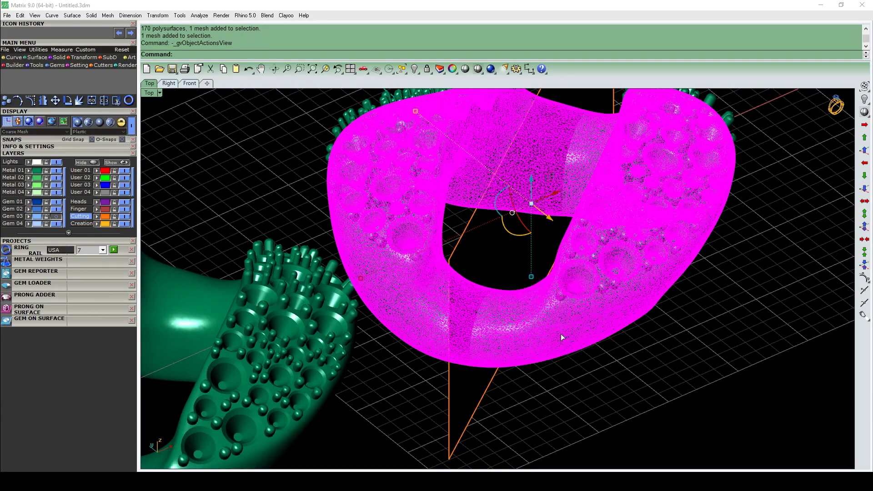
right_click_drag(561, 335, 484, 280, "ctrl+shift")
left_click(477, 288)
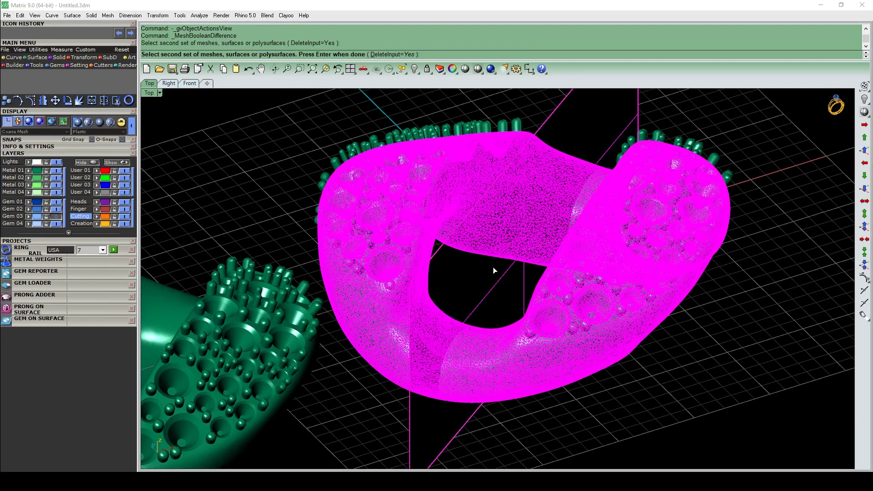
key("Return")
right_click_drag(493, 267, 552, 300, "ctrl+shift")
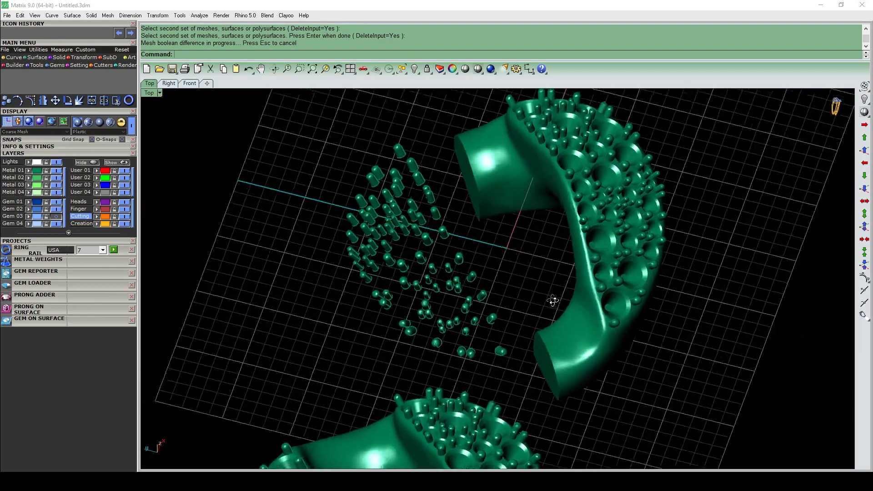
Copy the remaining half mesh to the clipboard and undo the mesh boolean difference.
right_click_drag(493, 215, 523, 313, "ctrl+shift")
left_click(597, 312)
key("ctrl+c")
left_click(644, 381)
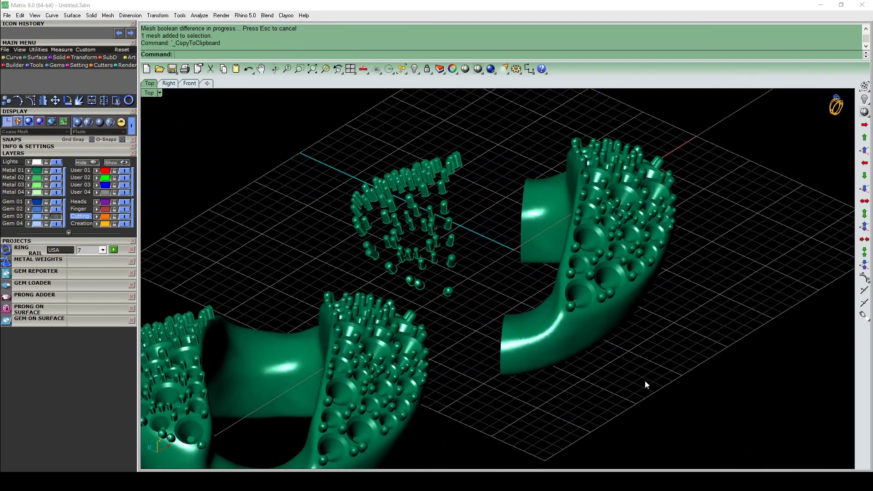
key("ctrl+z")
Flip the normal direction of the cutting surface with the Dir command.
right_click_drag(582, 332, 577, 411)
left_click(467, 225)
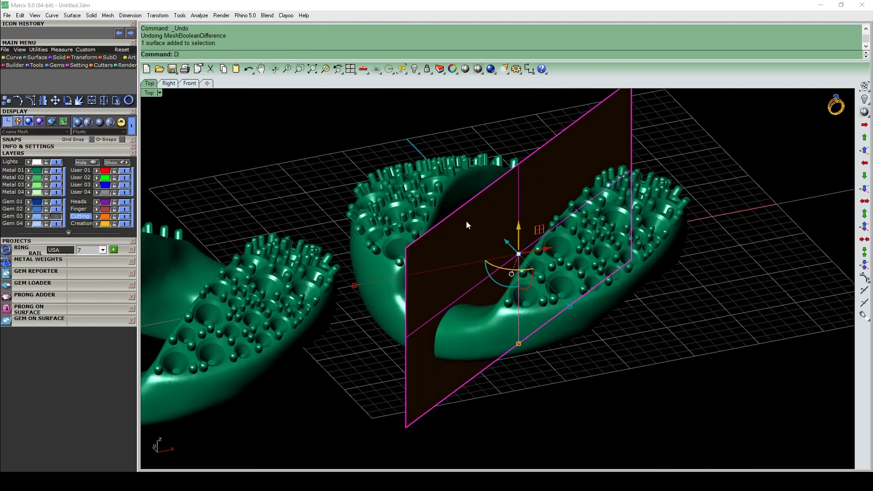
key("Return")
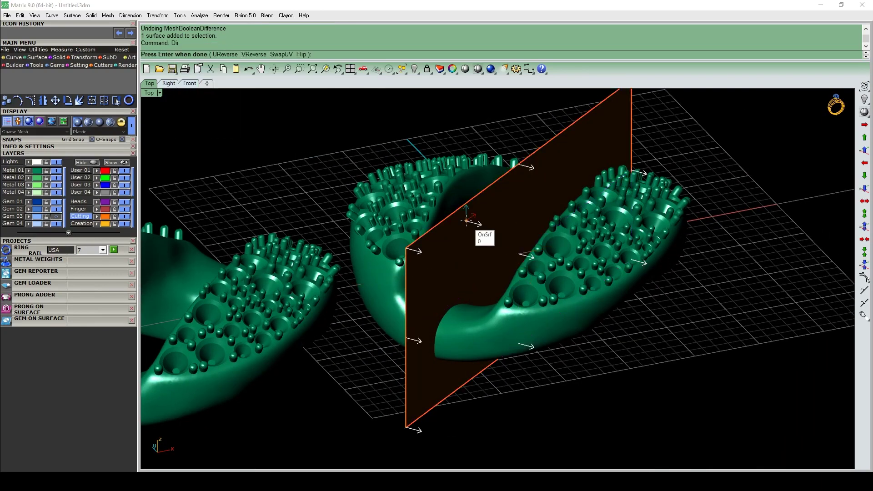
right_click_drag(529, 236, 548, 195)
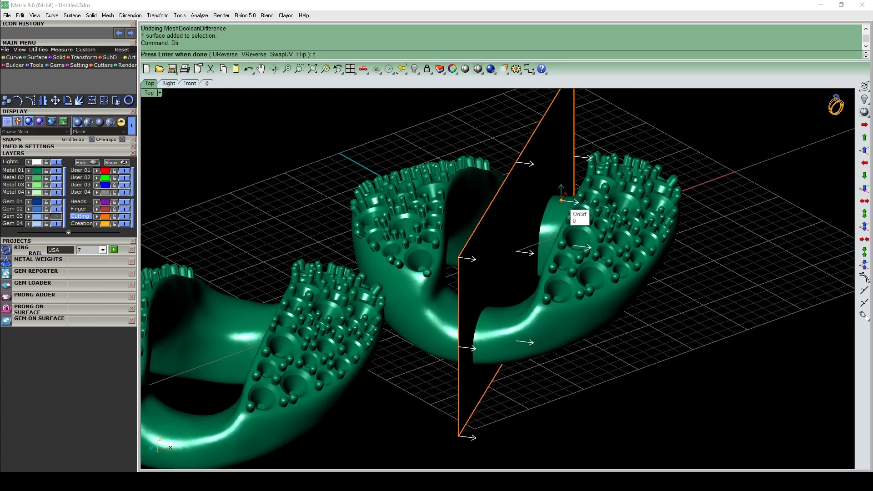
type("f")
key("Return")
key("Return")
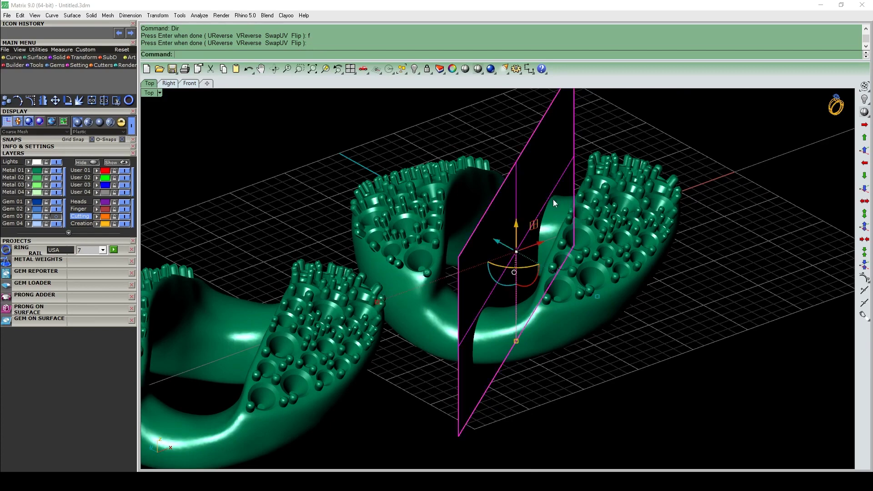
Run the mesh boolean difference on the link again with the flipped cutting surface.
left_click(544, 328)
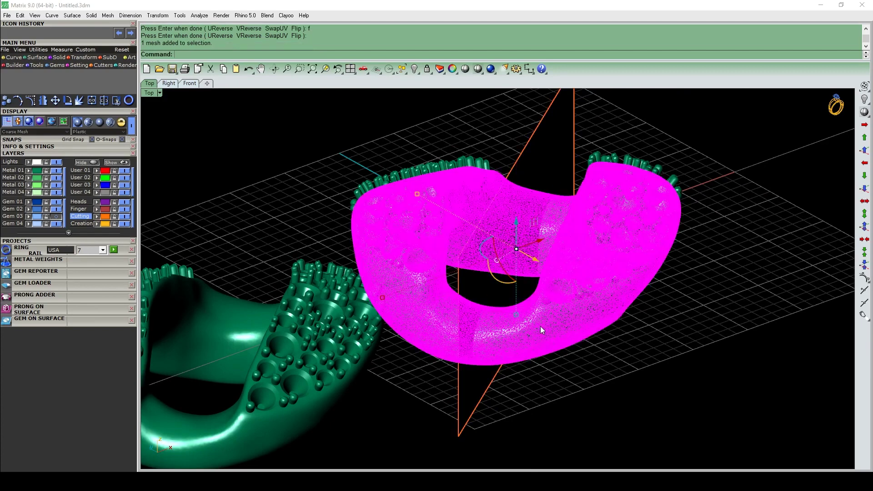
key("F6")
left_click(570, 363)
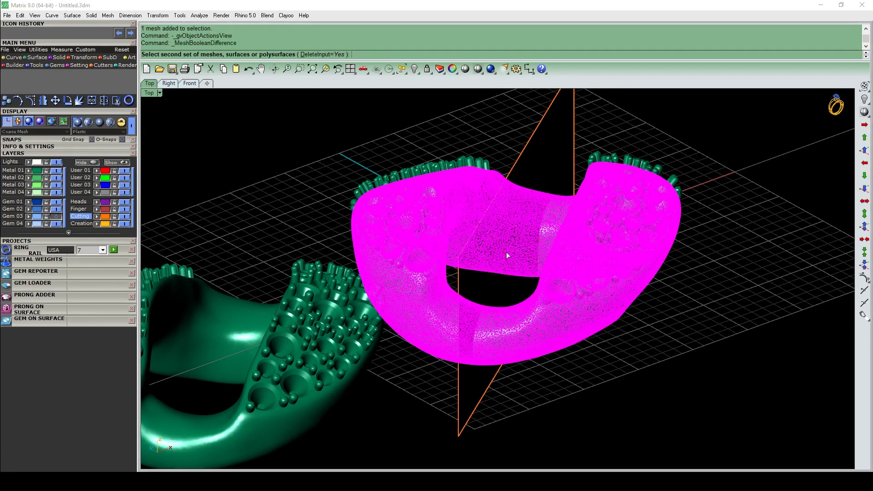
left_click(540, 169)
key("Return")
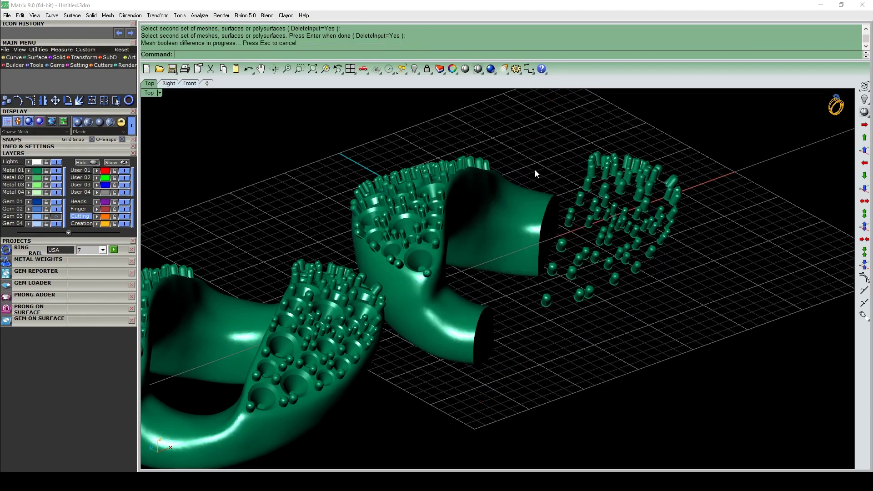
Paste the first half mesh back into place and ungroup the prongs of the split link.
right_click_drag(535, 169, 520, 316)
key("ctrl+v")
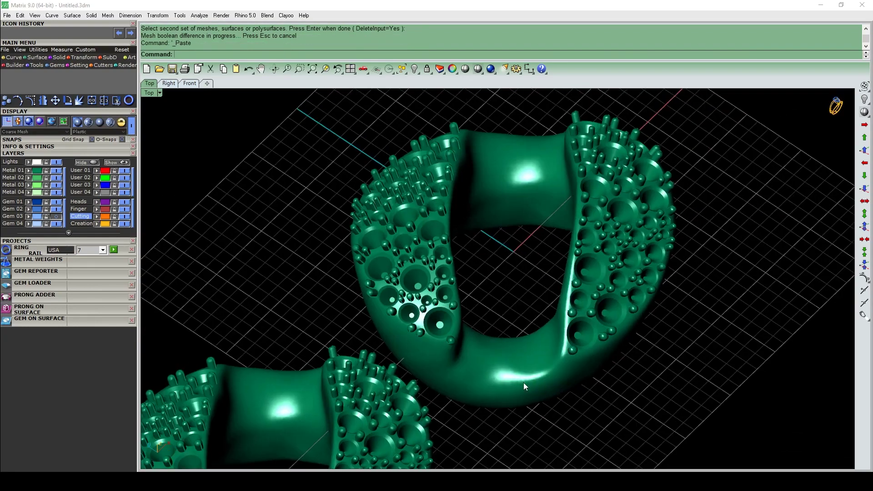
left_click(500, 378)
left_click(487, 362)
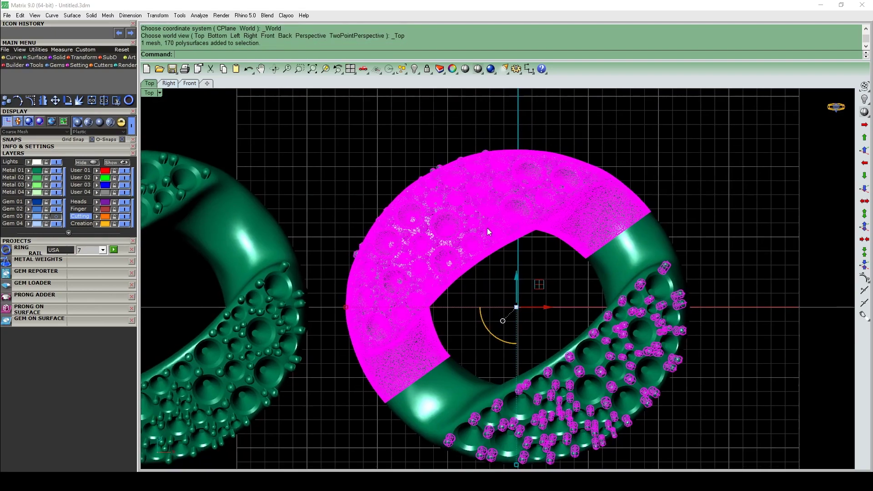
left_click(605, 336)
key("ctrl+shift+g")
Group each half mesh of the split link with its own prongs.
left_click(495, 124)
left_click(493, 202)
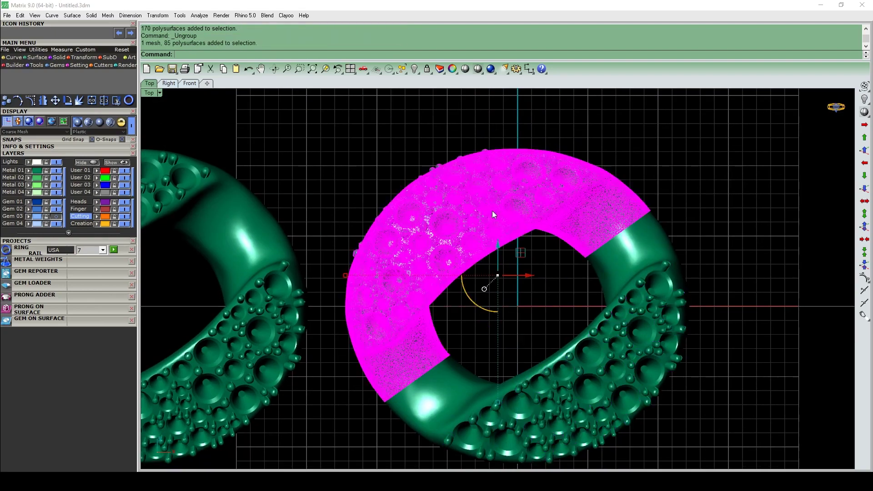
right_click_drag(573, 314, 552, 285)
type("g")
key("Return")
left_click_drag(705, 421, 568, 312)
type("g")
key("Return")
scroll(538, 241, "down", 6)
left_click(623, 324)
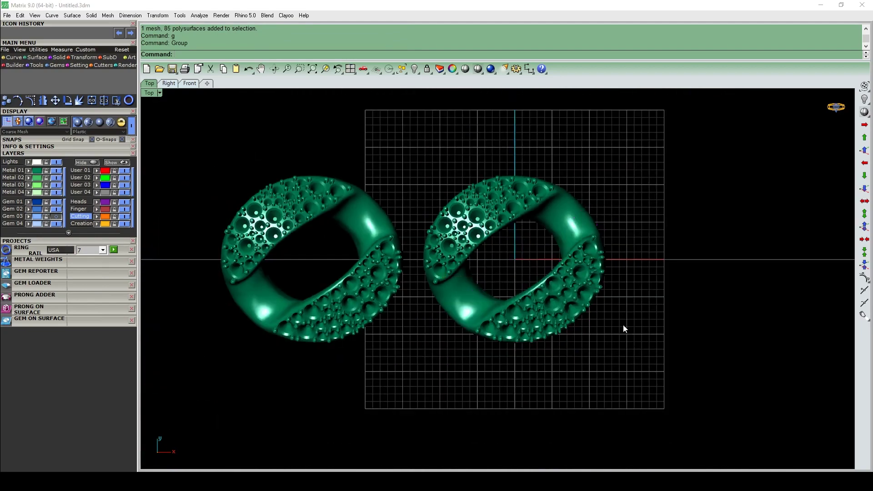
Try to move the lower half of the split link 10 mm diagonally away from the upper half.
left_click(566, 293)
scroll(566, 293, "up", 2)
type("m")
key("Return")
left_click(484, 247)
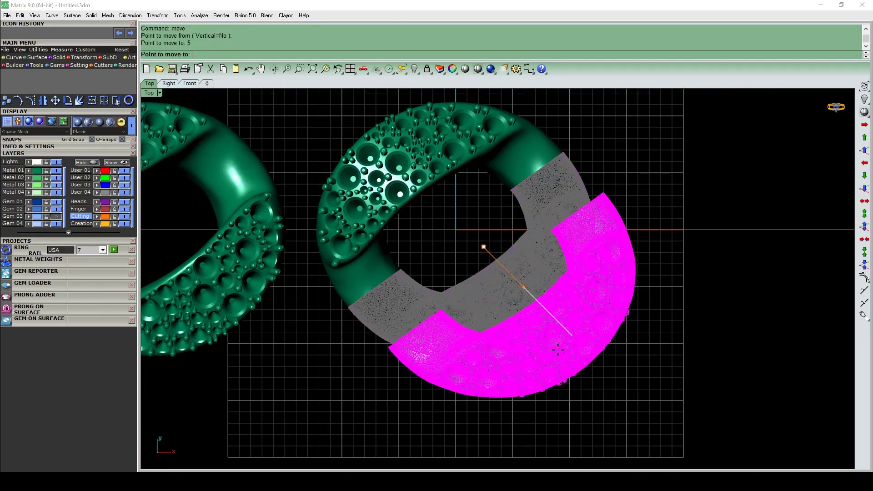
type("10")
key("Return")
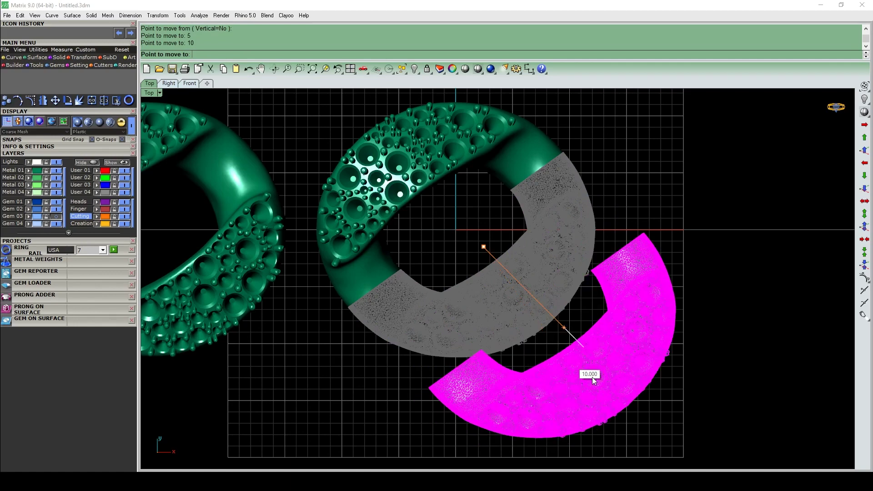
left_click(634, 389)
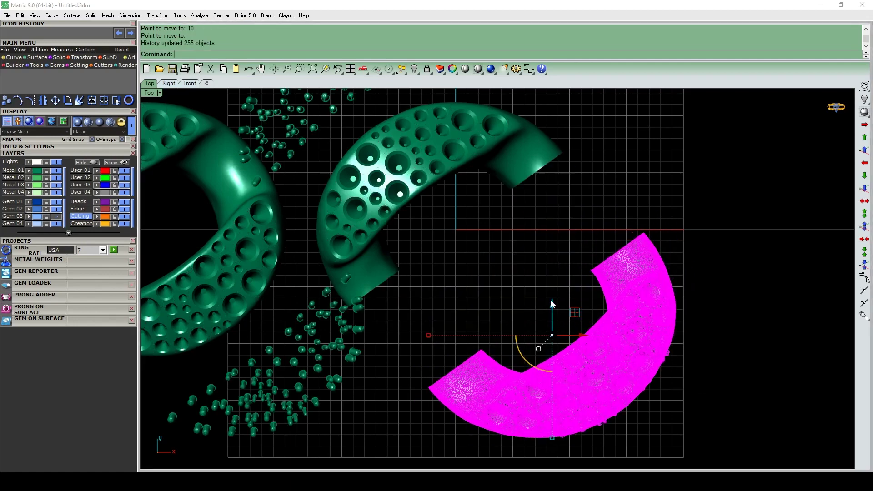
key("ctrl+z")
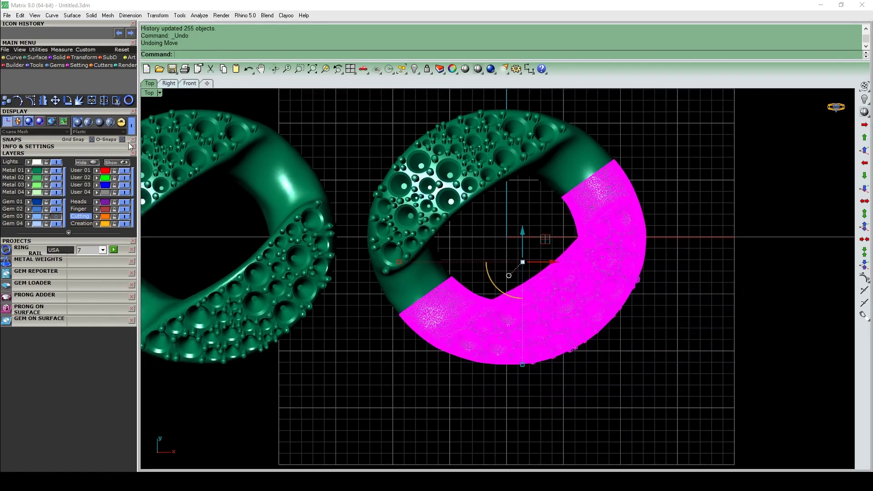
Turn off Matrix History Update and move the lower half 10 mm diagonally away from the upper half.
left_click(121, 146)
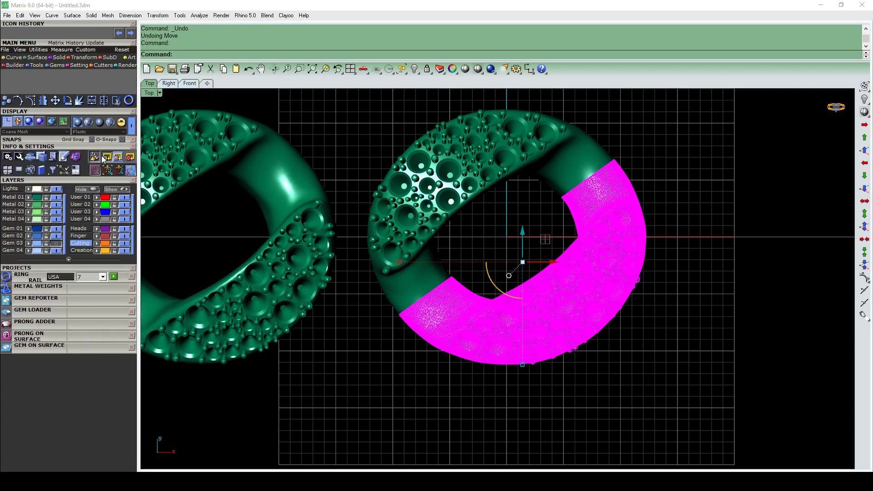
left_click(120, 147)
right_click_drag(555, 260, 497, 226)
type("m")
key("Return")
left_click(494, 223)
key("Return")
left_click(612, 360)
left_click(748, 369)
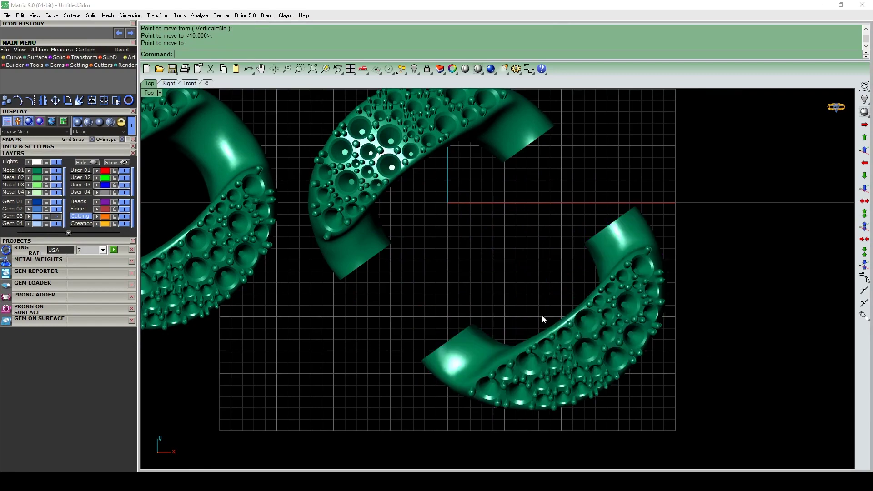
Create a sphere of about 2 mm radius centred on the lower-left cut end of the upper half link.
right_click_drag(542, 314, 541, 235, "ctrl+shift")
scroll(382, 278, "up", 4)
mouse_move(380, 278)
right_mouse_down("ctrl+shift")
mouse_move(379, 302)
mouse_move(380, 289)
right_mouse_up("ctrl+shift")
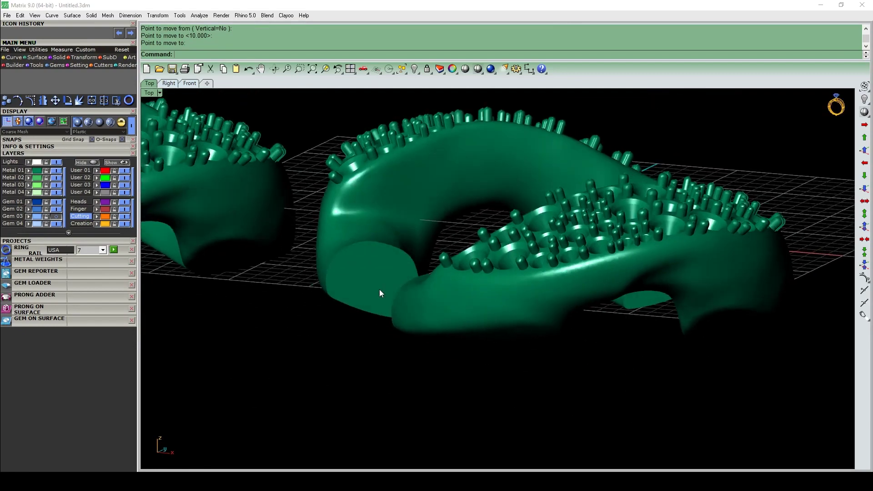
key("ctrl+F1")
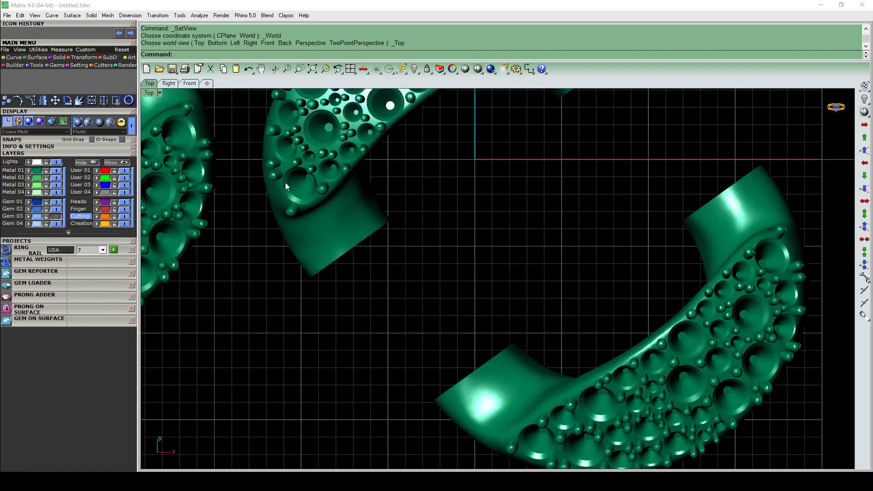
left_click(59, 57)
left_click(38, 88)
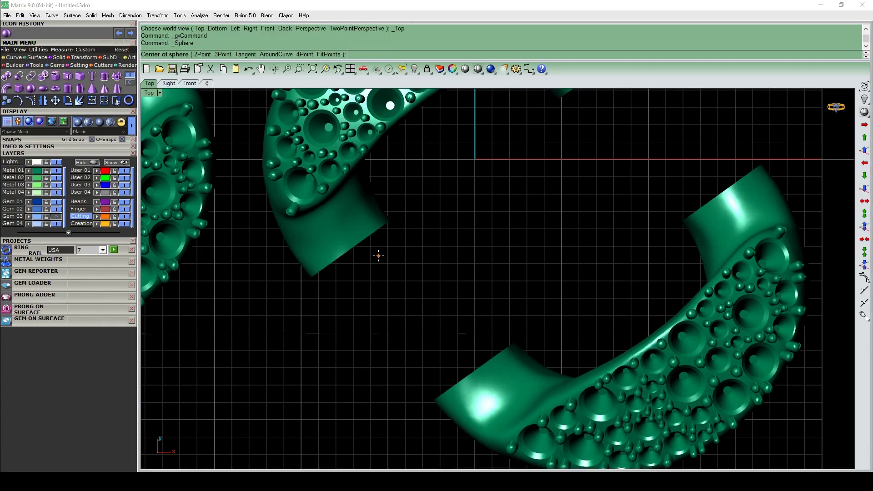
scroll(345, 255, "up", 2)
left_click(350, 240)
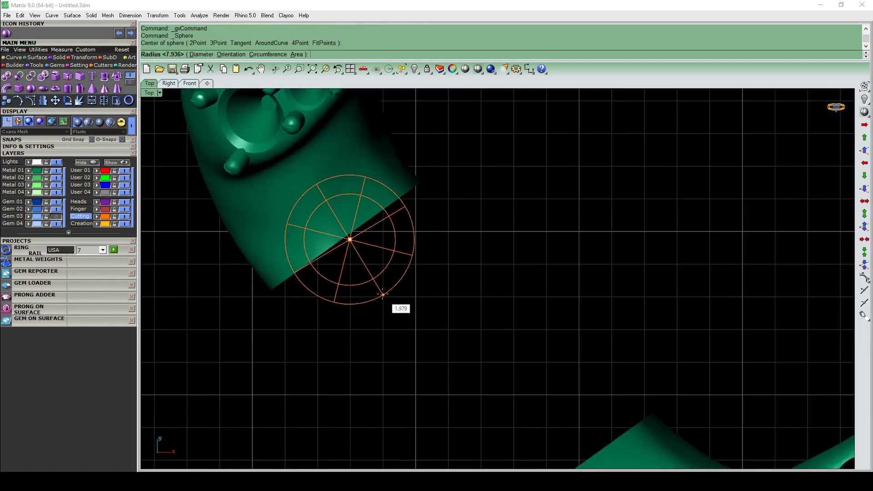
left_click(384, 289)
left_click(379, 281)
right_click_drag(378, 281, 363, 175)
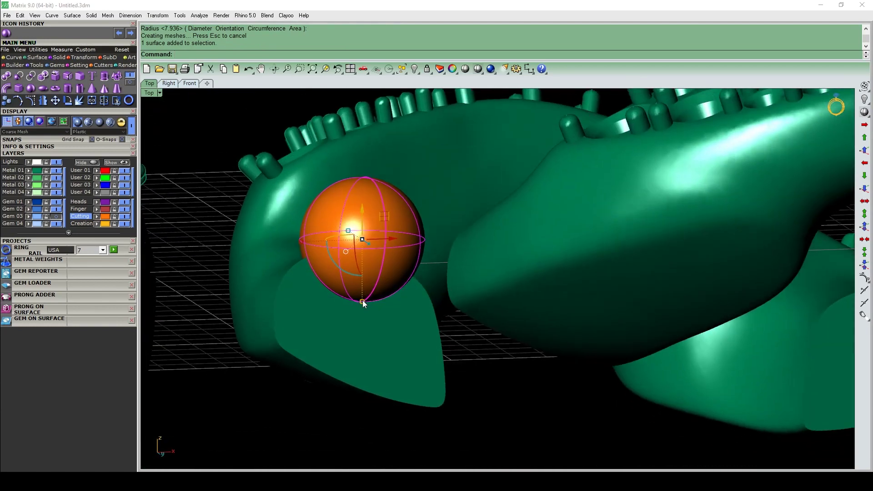
Squash the sphere vertically and lower it to the middle of the cut face.
left_click_drag(363, 304, 360, 281)
left_click_drag(364, 212, 373, 286)
left_click_drag(362, 355, 363, 350)
left_click_drag(361, 284, 359, 296)
scroll(364, 296, "down", 5)
right_click_drag(404, 286, 432, 369)
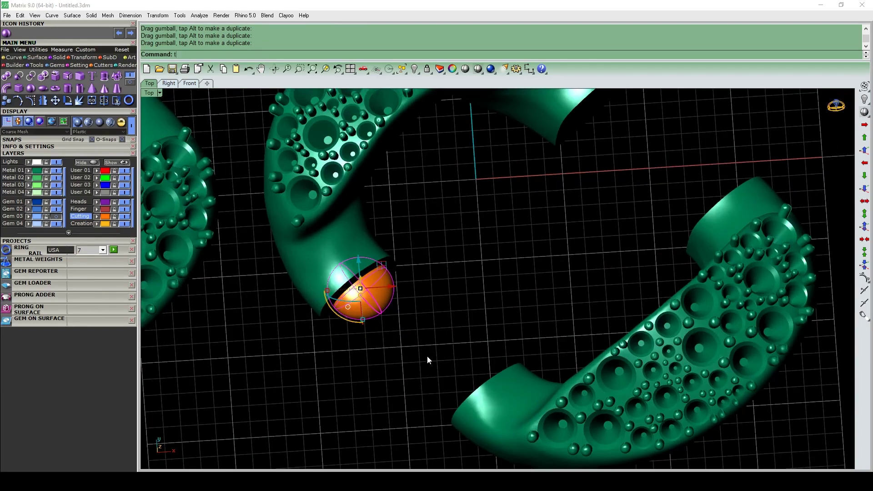
key("Return")
scroll(425, 263, "down", 4)
right_click_drag(424, 262, 421, 281)
type("r")
key("Return")
key("Escape")
Mirror a copy of the sphere onto the other cut end of the upper half link.
key("ctrl+m")
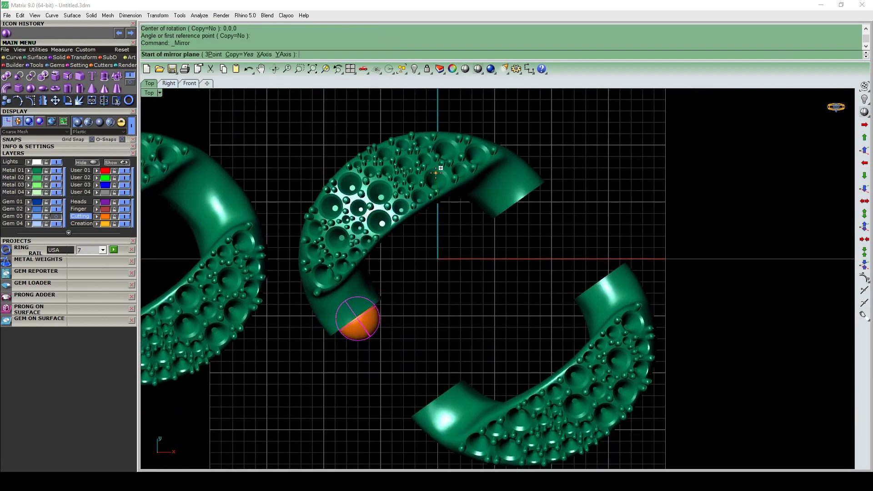
left_click(339, 122)
right_click_drag(632, 404, 556, 290, "ctrl+shift")
scroll(577, 283, "up", 5)
scroll(605, 276, "down", 7)
scroll(556, 300, "down", 2)
key("F5")
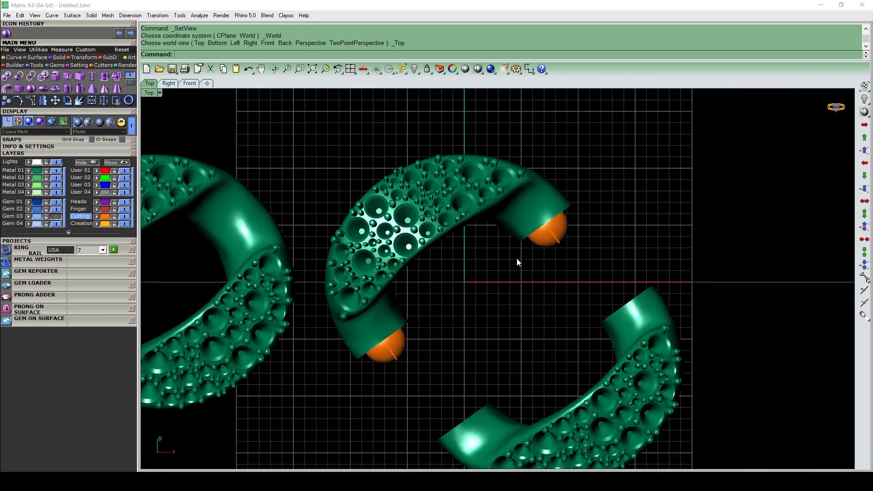
Shorten the sphere at the lower-left cut end along the link's direction with Scale1D, to a factor of about 0.88.
scroll(507, 272, "up", 4)
left_click(350, 376)
right_click_drag(568, 245, 596, 208)
scroll(349, 363, "up", 6)
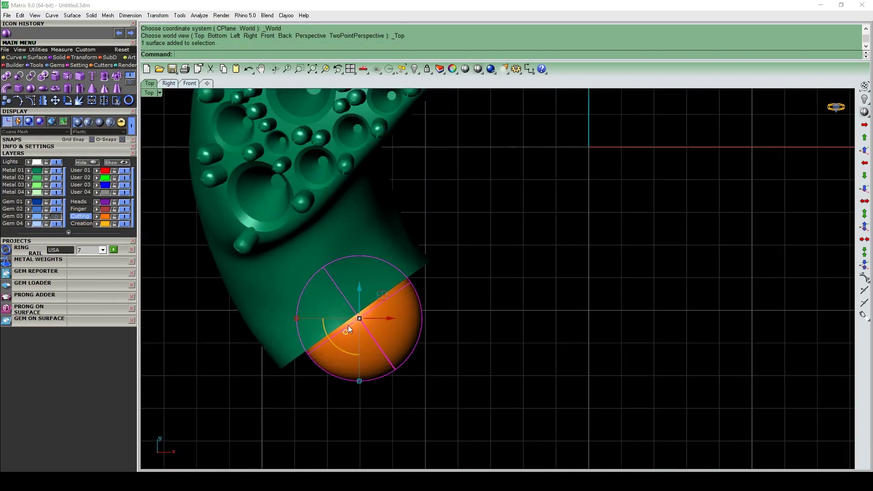
key("Return")
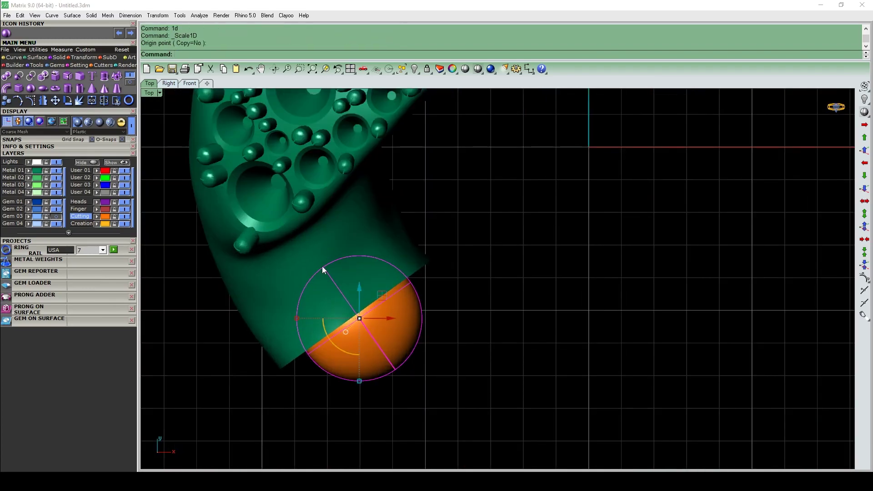
left_click(322, 266)
left_click(427, 418)
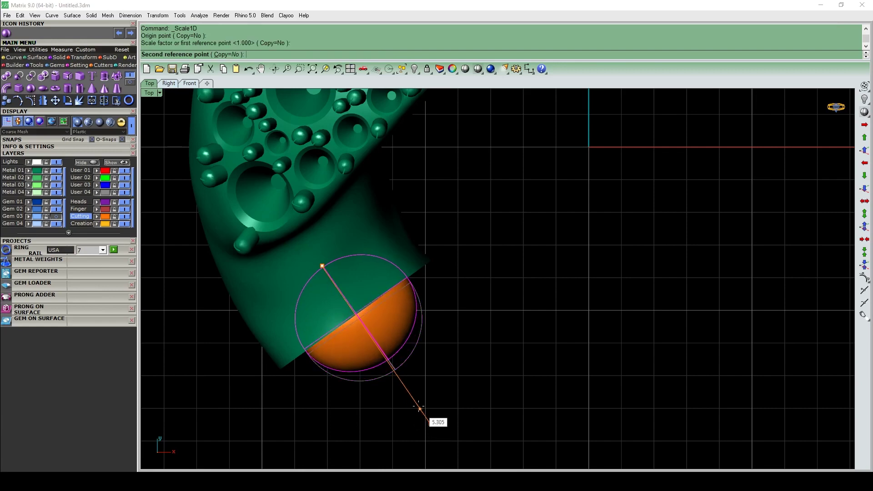
left_click(417, 403)
Shorten the mirrored sphere at the upper-right cut end along the link's direction with Scale1D.
scroll(386, 338, "down", 8)
scroll(568, 204, "up", 6)
left_click(580, 214)
scroll(579, 214, "up", 2)
right_click_drag(580, 200, 571, 255)
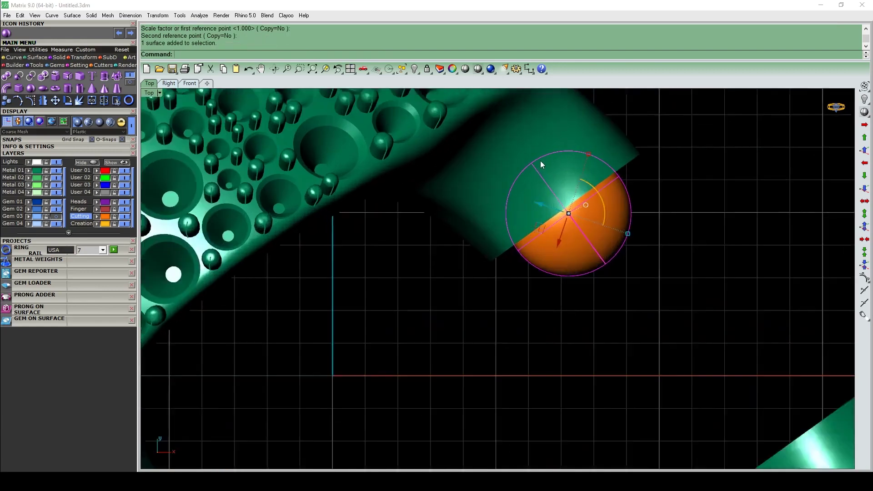
scroll(540, 161, "up", 2)
type("1d")
key("Return")
left_click(528, 160)
left_click(653, 331)
left_click(643, 312)
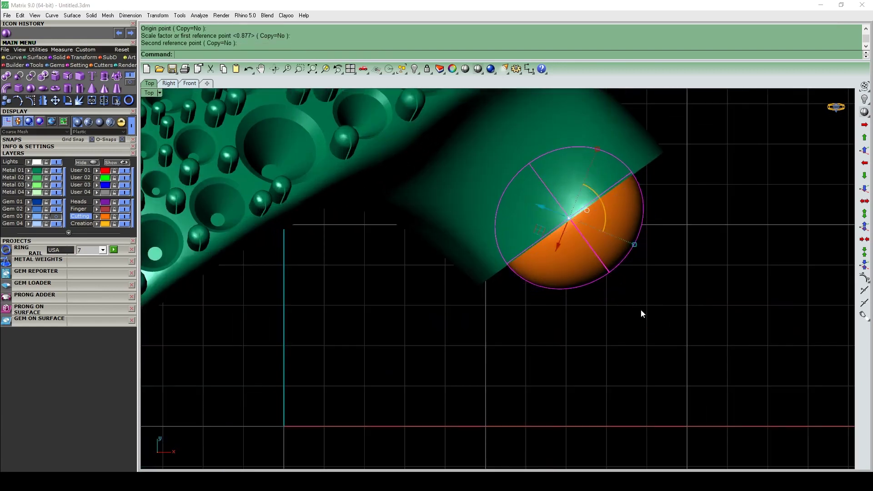
Assign the upper half link with its prongs to the Metal 04 layer.
scroll(522, 288, "down", 5)
right_click_drag(545, 308, 549, 277)
left_click(518, 378)
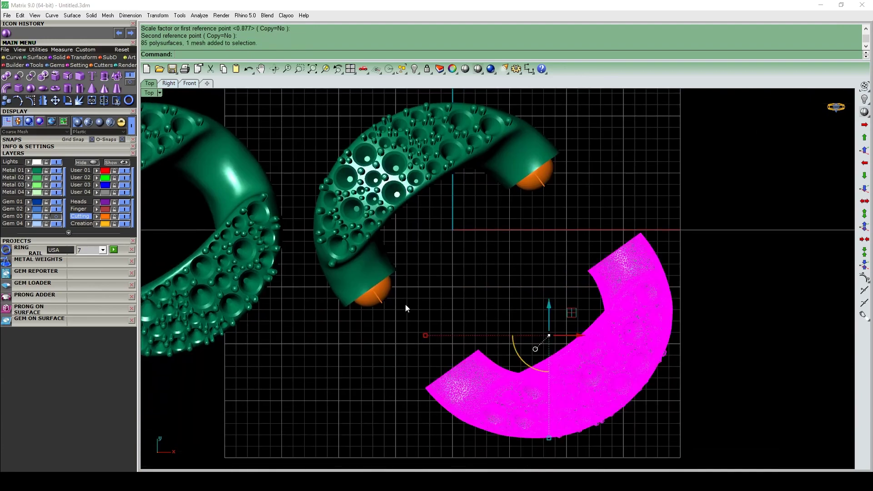
left_click(405, 303)
left_click(388, 288)
left_click(400, 157)
left_click(29, 193)
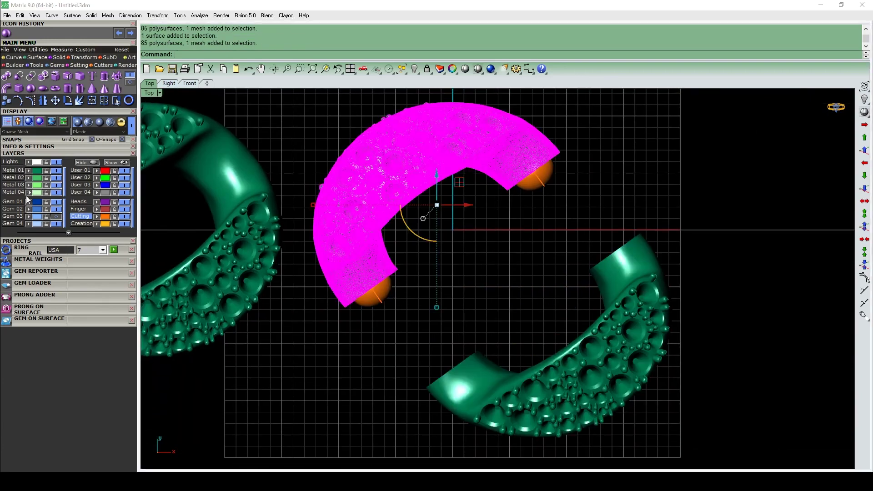
left_click(56, 193)
left_click_drag(723, 385, 493, 276)
right_click_drag(493, 278, 462, 244)
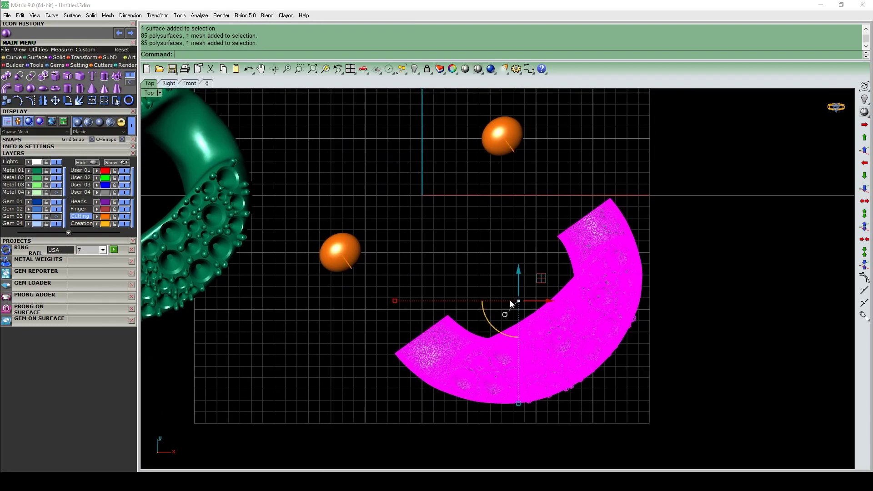
type("m")
key("Return")
left_click(523, 332)
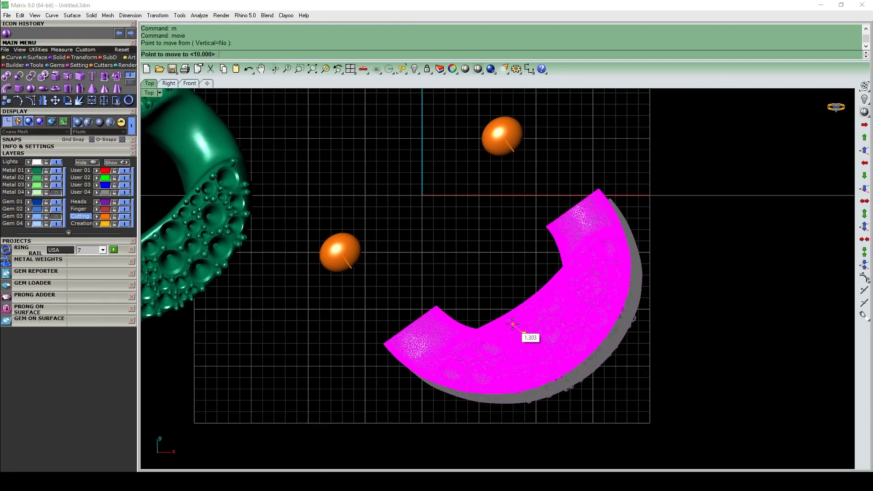
key("Escape")
left_click(56, 193)
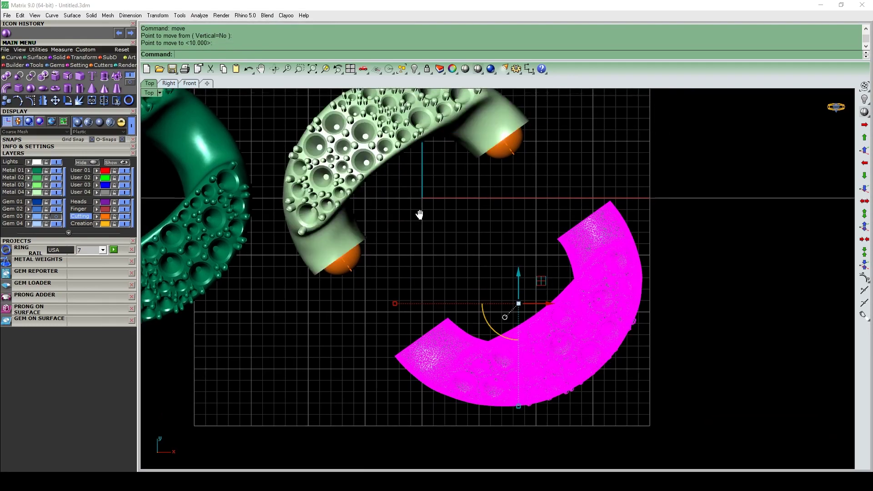
Group the two flattened spheres at the cut ends and copy them to the clipboard.
right_click_drag(419, 214, 323, 269)
left_click(326, 266)
left_click(350, 323)
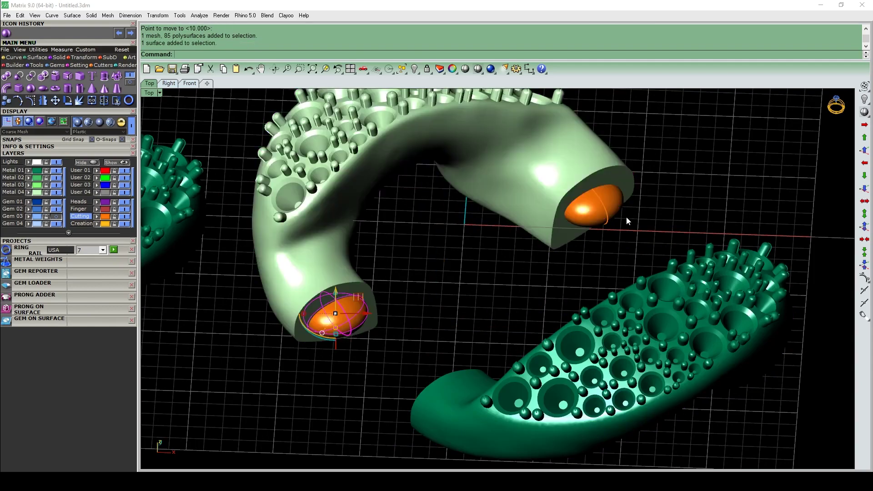
left_click(615, 217, "shift")
type("g")
key("Return")
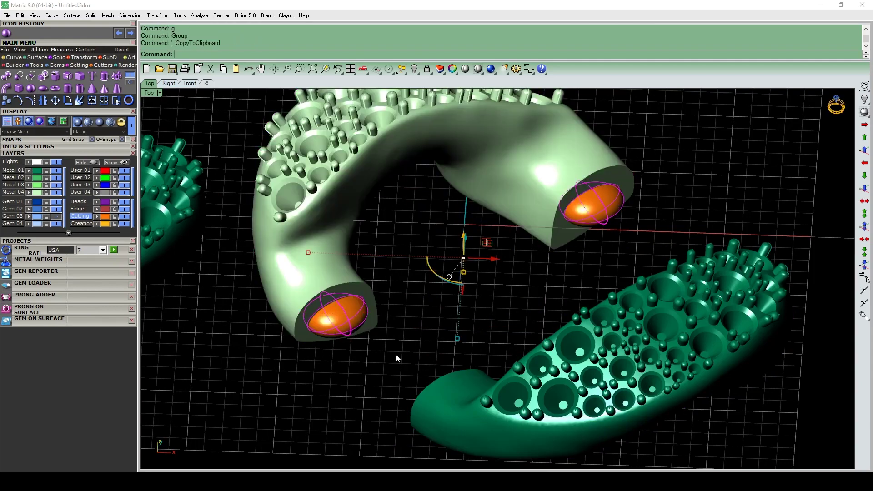
Ungroup the upper half link so its mesh is separate from the prongs.
left_click(349, 254)
middle_click(348, 259)
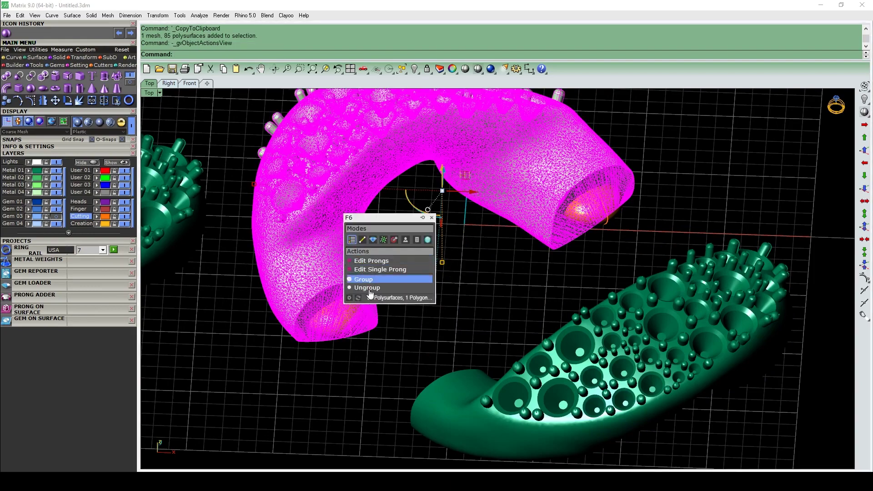
left_click(367, 288)
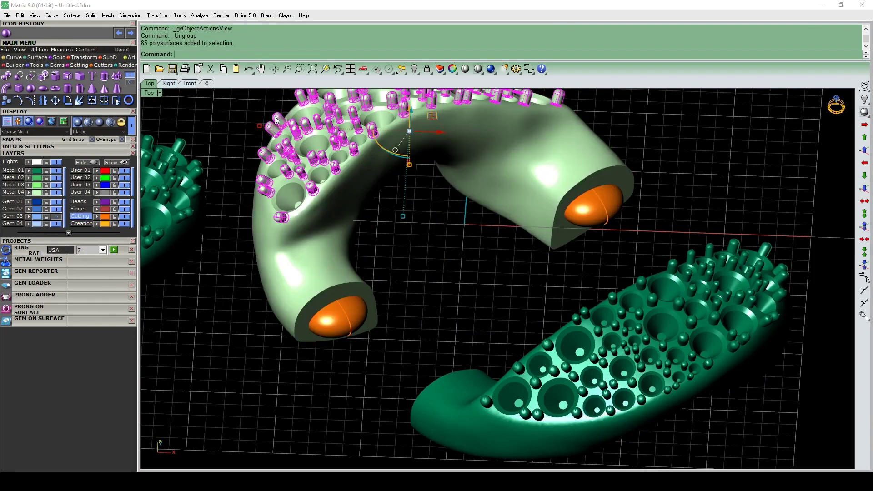
Subtract the grouped spheres from the upper half mesh with a mesh Boolean difference to cut the two sockets.
left_click(333, 224)
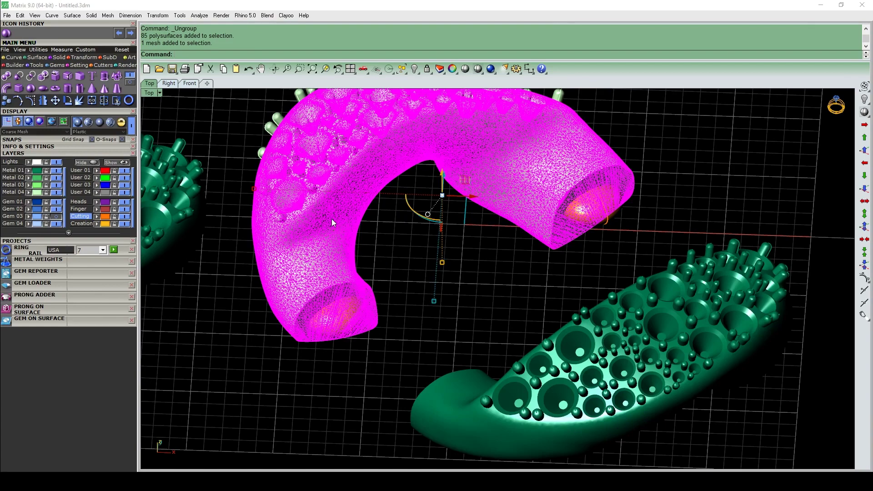
middle_click(331, 216)
left_click(366, 254)
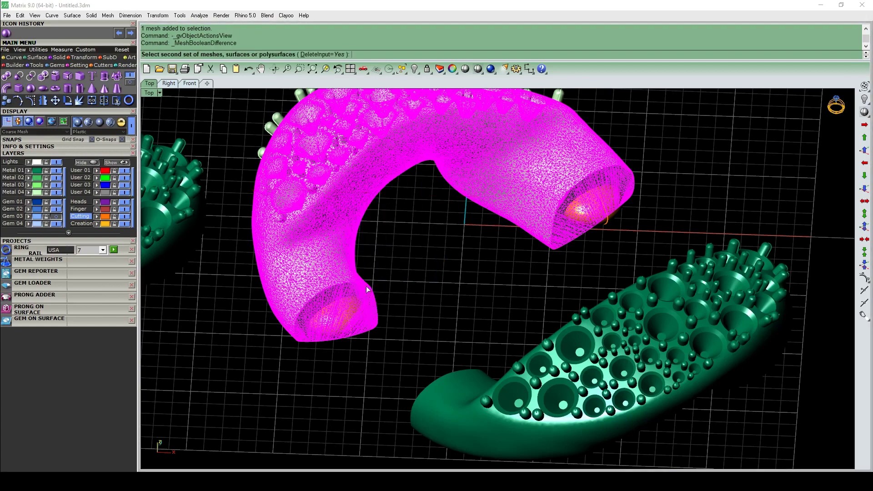
left_click(357, 317)
key("Return")
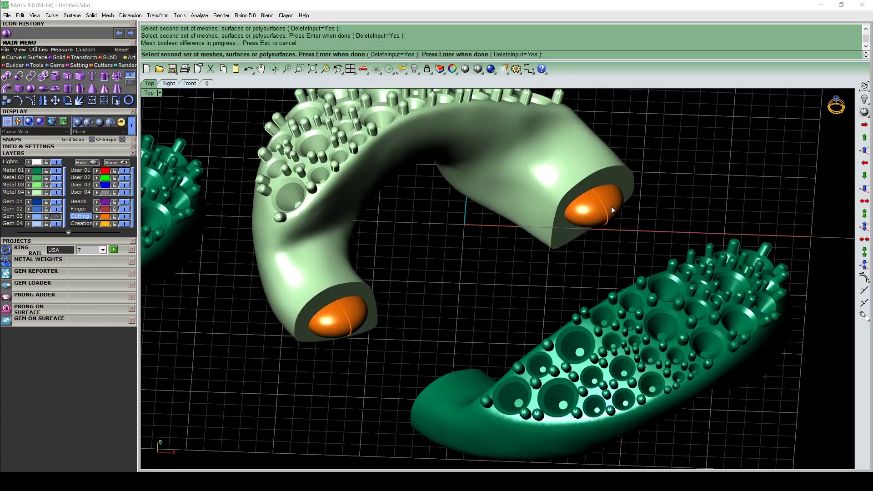
Paste the grouped spheres back and move them 10 mm diagonally onto the cut ends of the lower half link.
right_click_drag(609, 207, 564, 275)
key("ctrl+v")
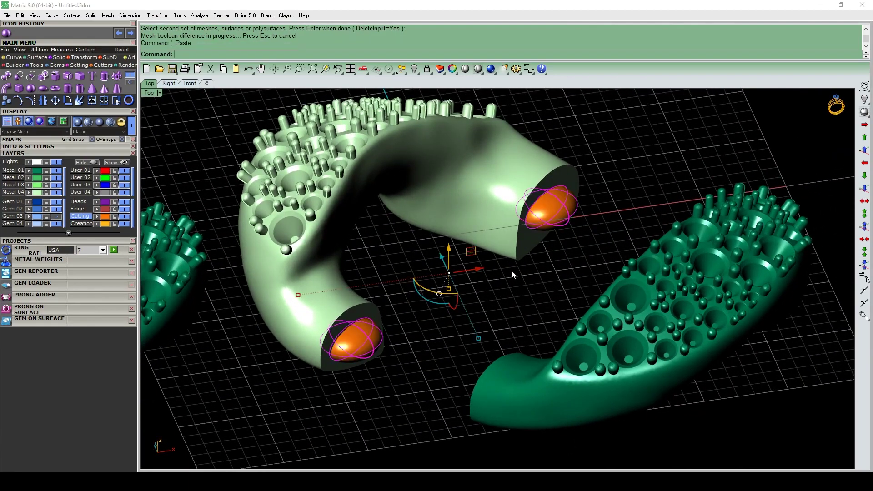
key("ctrl+F1")
type("m")
key("Return")
left_click(467, 214)
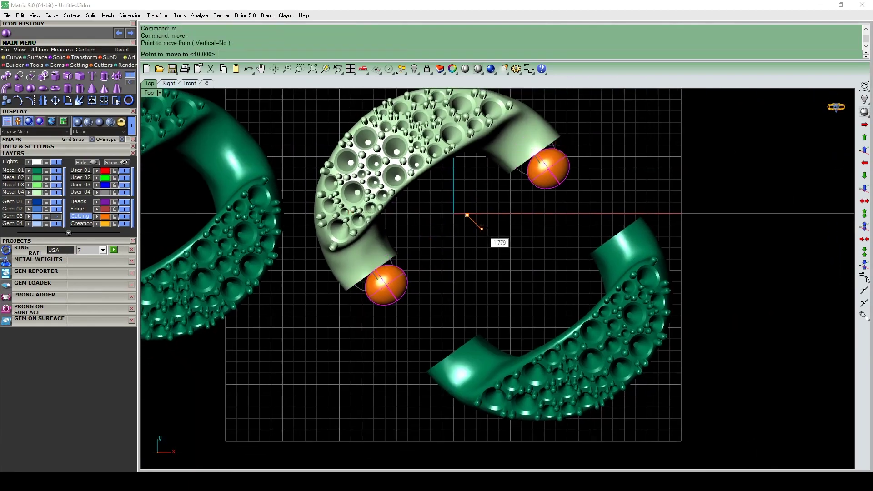
type("10")
key("Return")
left_click(536, 291)
Group the lower half link with its two peg spheres and assign the group to the Finger layer.
left_click_drag(699, 387, 517, 216)
type("g")
key("Return")
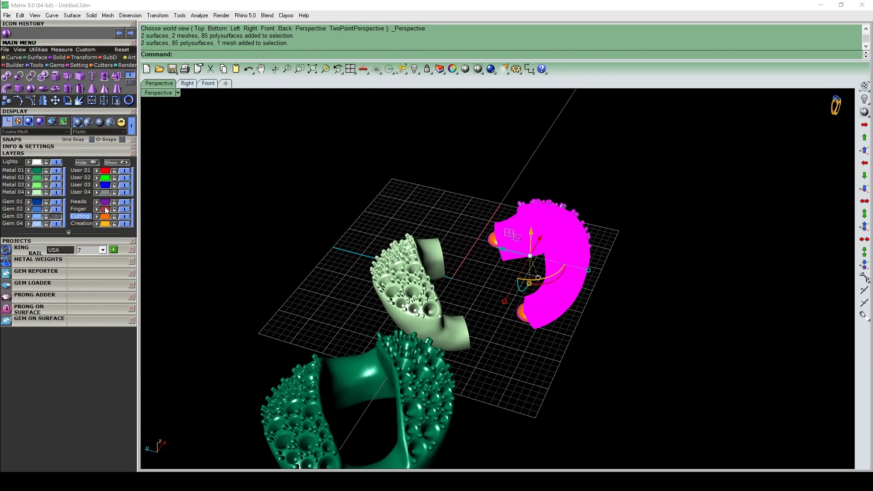
left_click(576, 321)
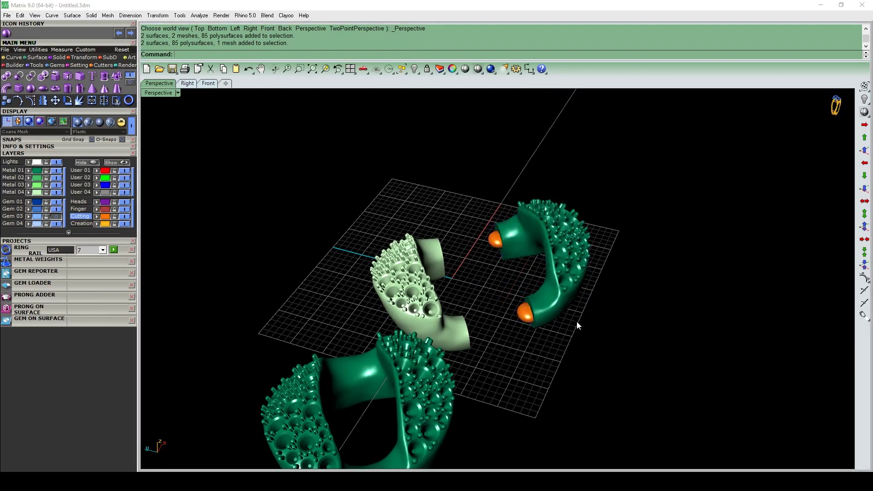
left_click(108, 212)
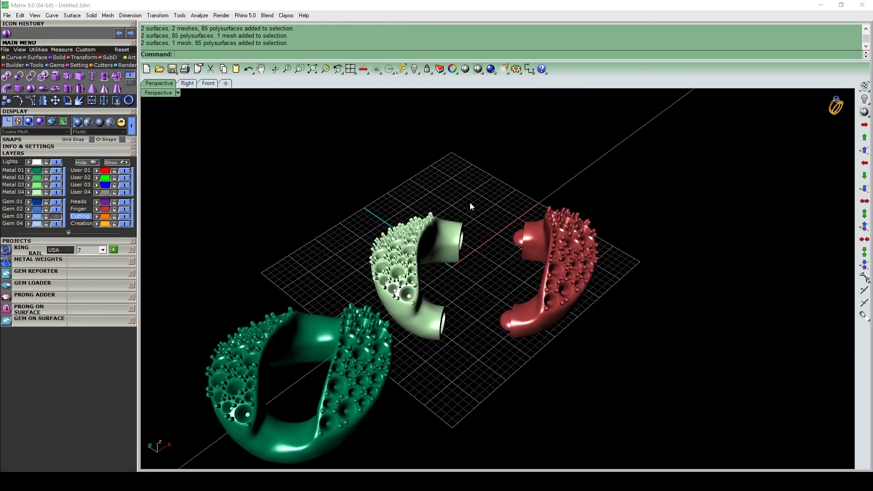
Assign the socketed upper half link to the User 04 layer and group its mesh with the prongs.
left_click(421, 250)
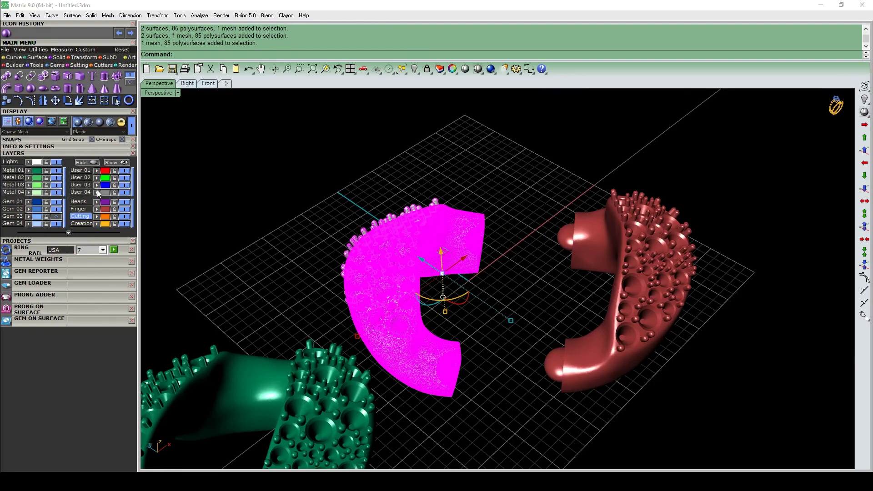
left_click(582, 300)
right_click_drag(582, 300, 368, 388)
left_click(418, 208)
type("g")
key("Return")
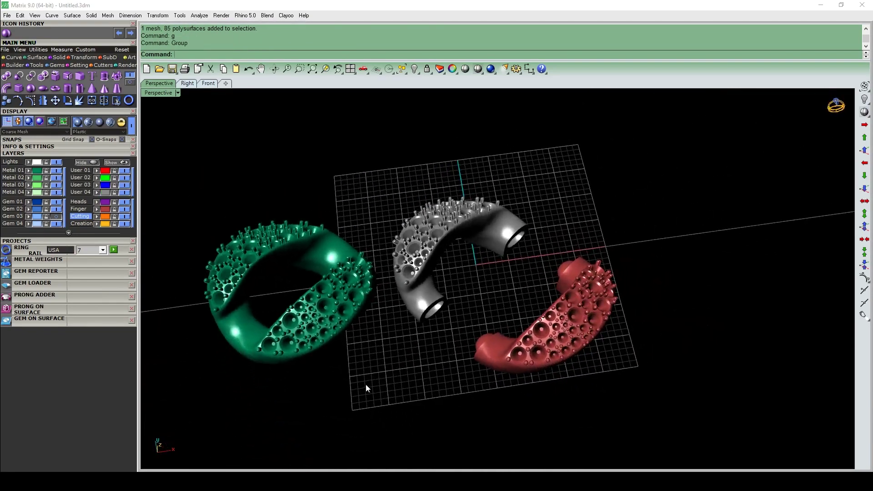
Check the grouping of the socket half and the peg half by selecting them in the Top view.
key("F5")
left_click(450, 233)
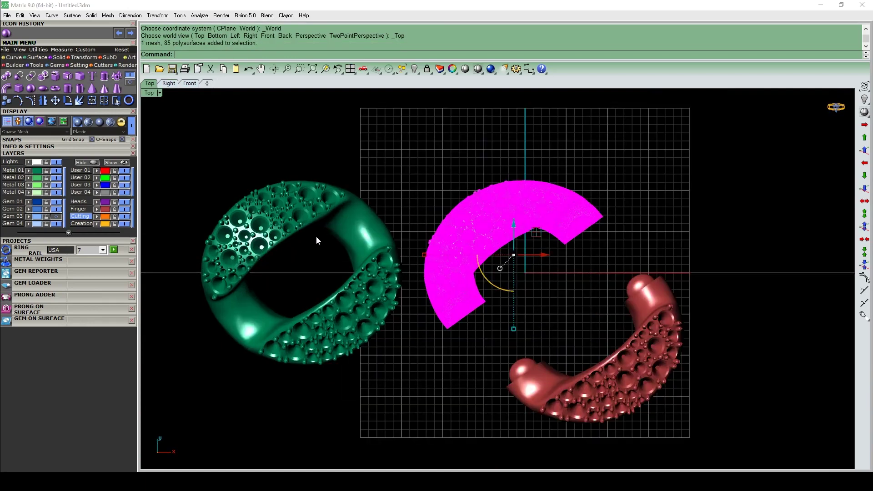
left_click_drag(708, 402, 580, 234)
left_click_drag(744, 371, 588, 320)
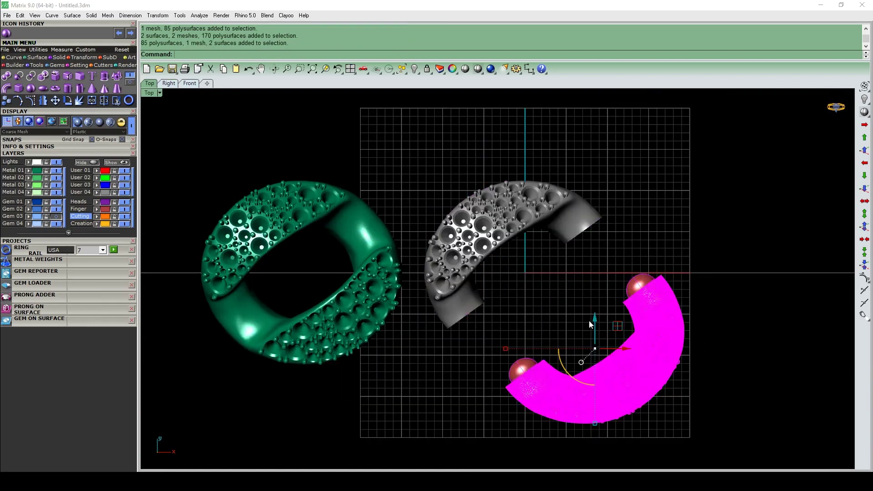
left_click(518, 308)
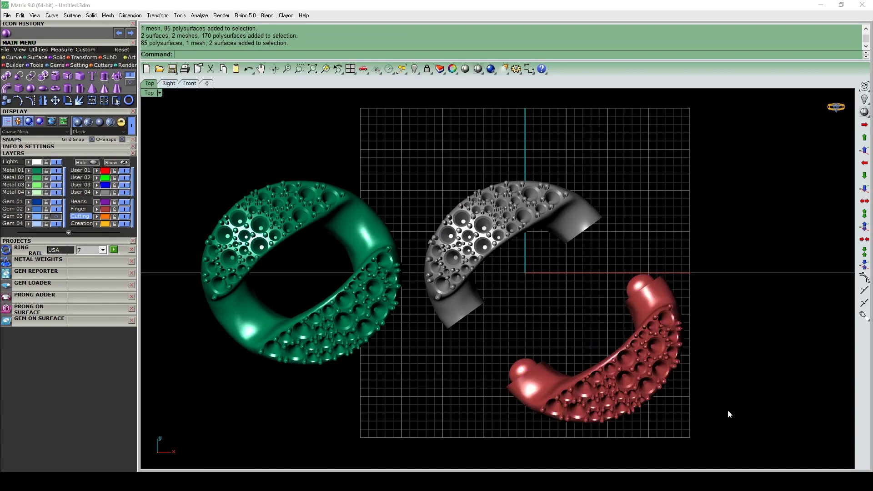
left_click_drag(727, 411, 561, 318)
right_click_drag(561, 318, 533, 324)
left_click(551, 267)
left_click_drag(778, 436, 296, 196)
left_click(711, 429)
key("F5")
scroll(291, 237, "up", 4)
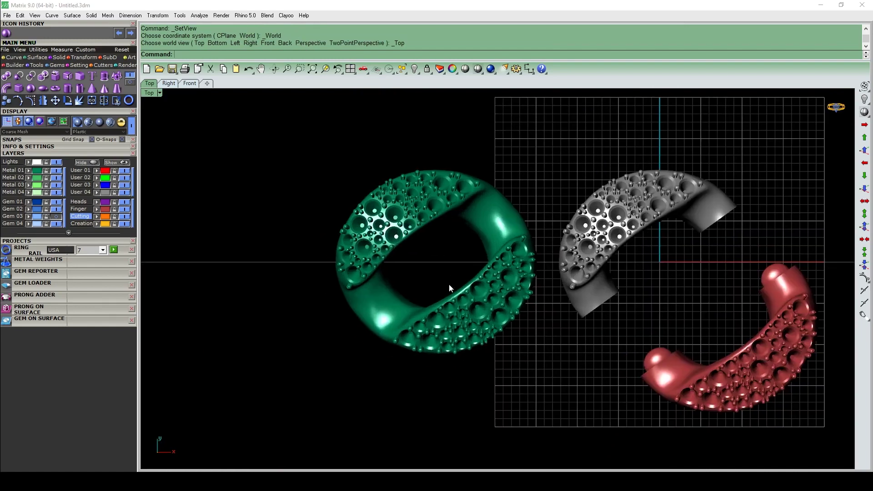
Draw two lines from the whole link's centre outward to its two opposite smooth band sections in the Top view.
type("li")
key("Return")
scroll(446, 259, "up", 3)
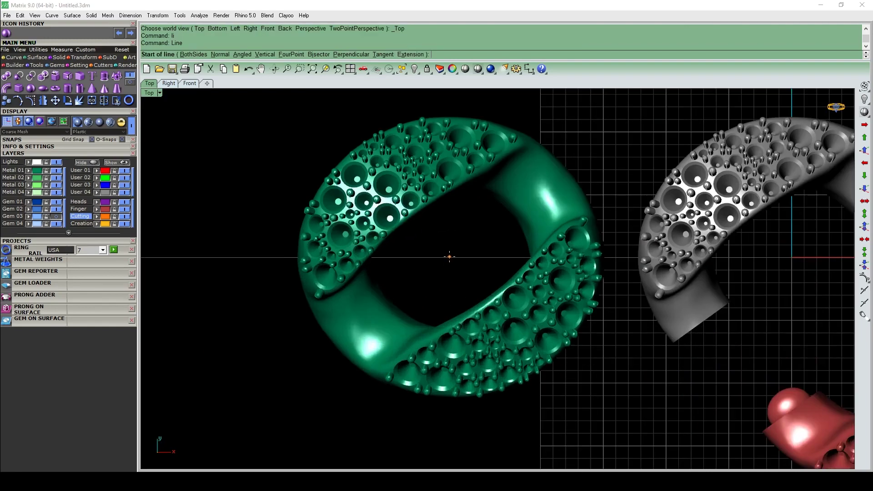
left_click(450, 257)
left_click(363, 326)
key("Return")
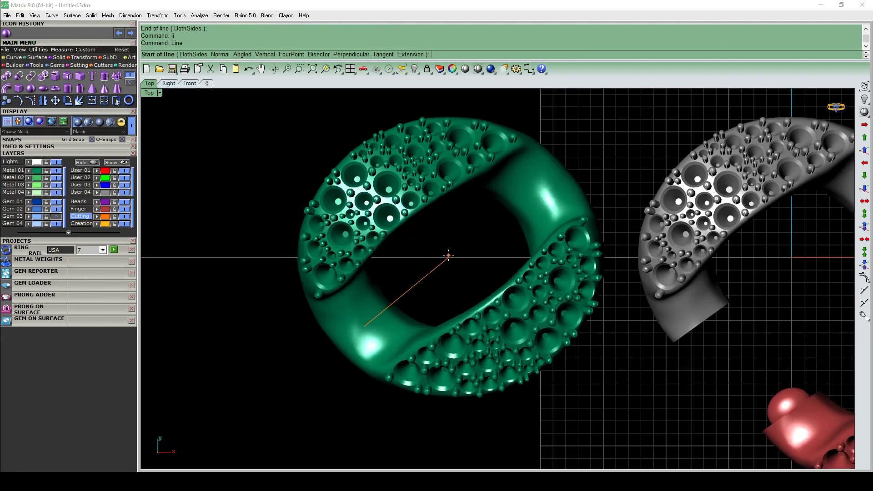
left_click(449, 257)
left_click(541, 194)
Turn on the two lines' control points and lower their shared centre point in the Front view to form a V.
key("ctrl+a")
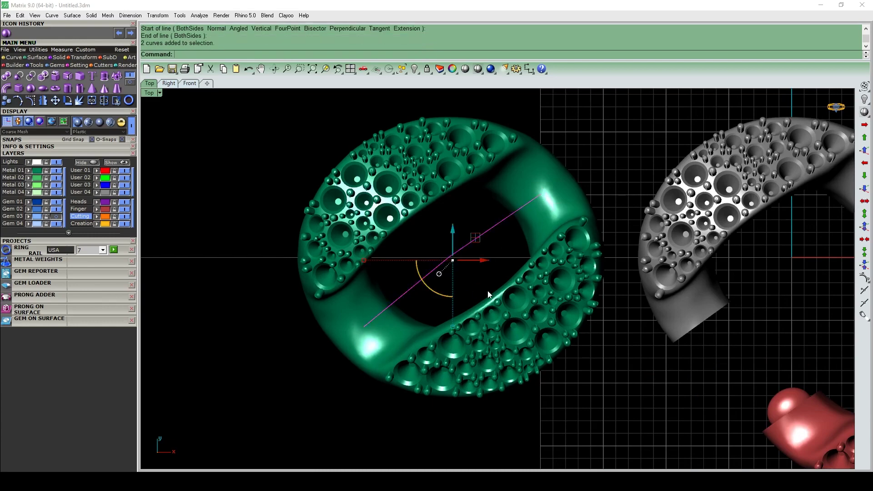
type("li")
key("Return")
key("Escape")
key("F10")
left_click(449, 256)
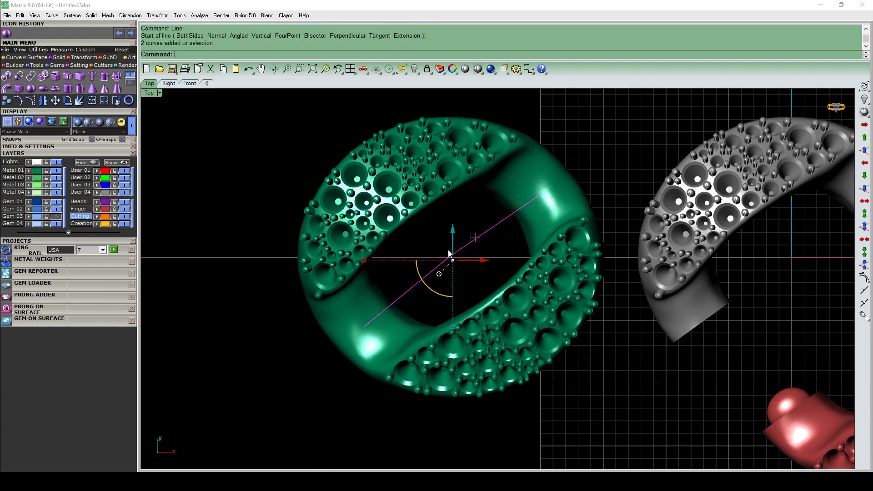
scroll(448, 250, "up", 2)
key("ctrl+F2")
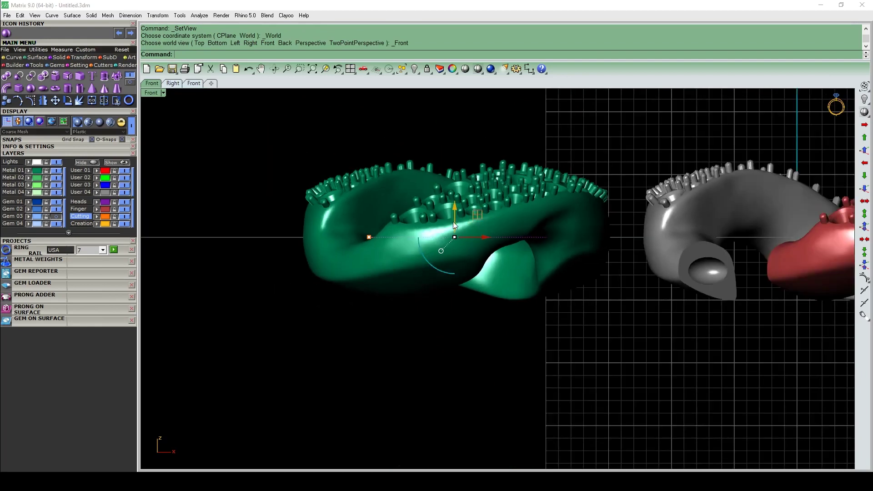
left_click_drag(479, 385, 483, 367)
key("ctrl+F1")
Move both lines of the V straight down so their upper ends meet the underside of the whole link.
scroll(465, 277, "up", 2)
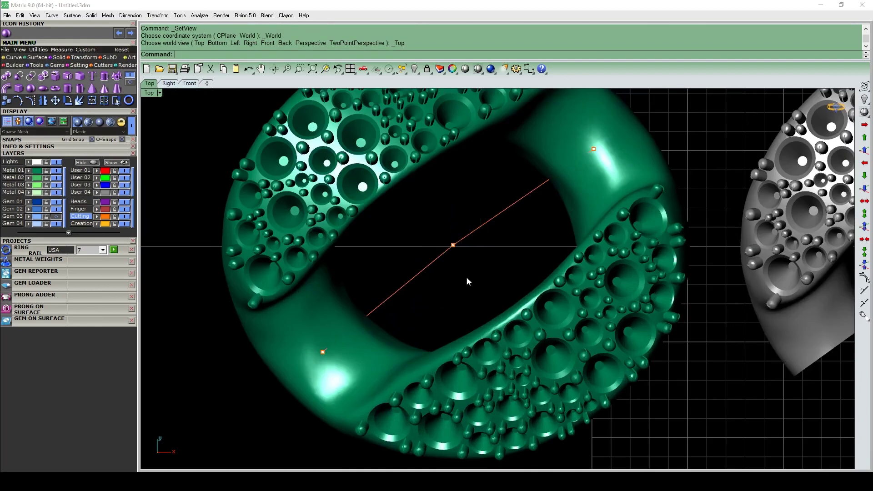
key("ctrl+a")
key("ctrl+F2")
left_click_drag(460, 312, 463, 364)
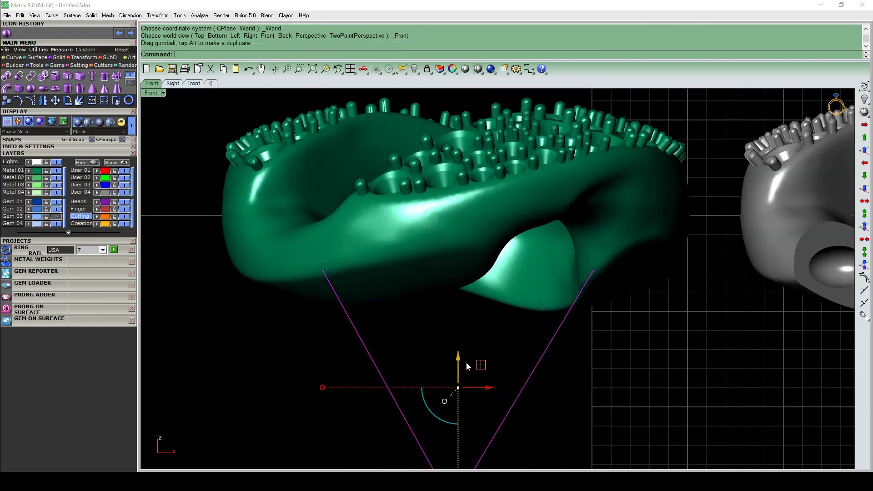
right_click_drag(469, 343, 471, 296)
right_click_drag(470, 355, 486, 380, "ctrl+shift")
scroll(436, 209, "down", 4)
key("Escape")
Draw a vertical line downward from the apex of the V in the Front view, completing a Y-shaped support path.
type("li")
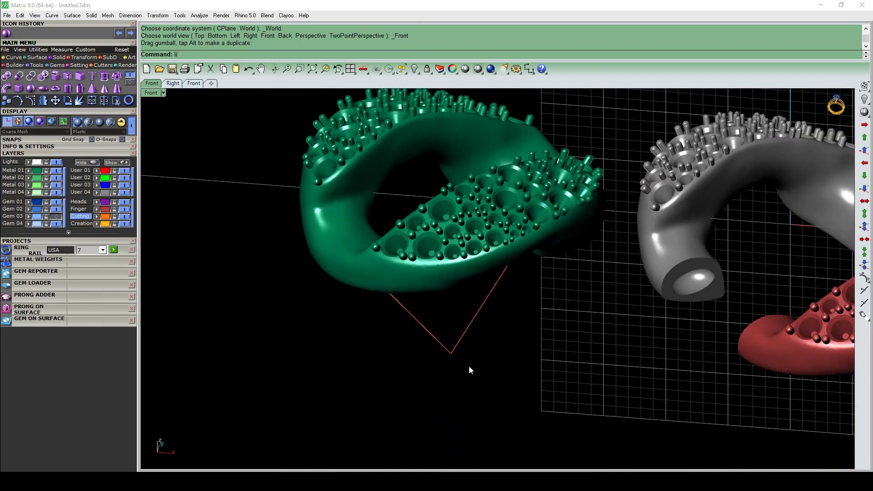
key("Return")
left_click(450, 352)
key("ctrl+F2")
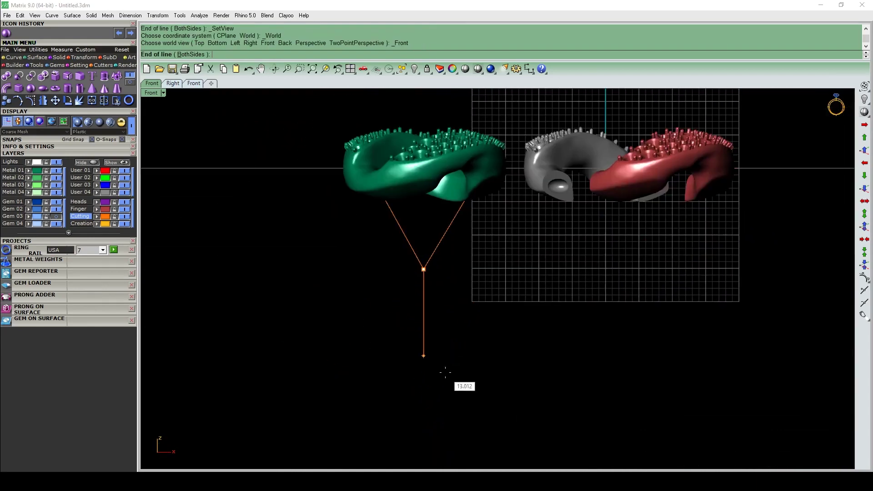
left_click(455, 389)
Try piping the three Y-shaped support lines with a 2 mm diameter and undo the result.
left_click_drag(458, 346, 389, 250)
scroll(409, 264, "up", 4)
type("P")
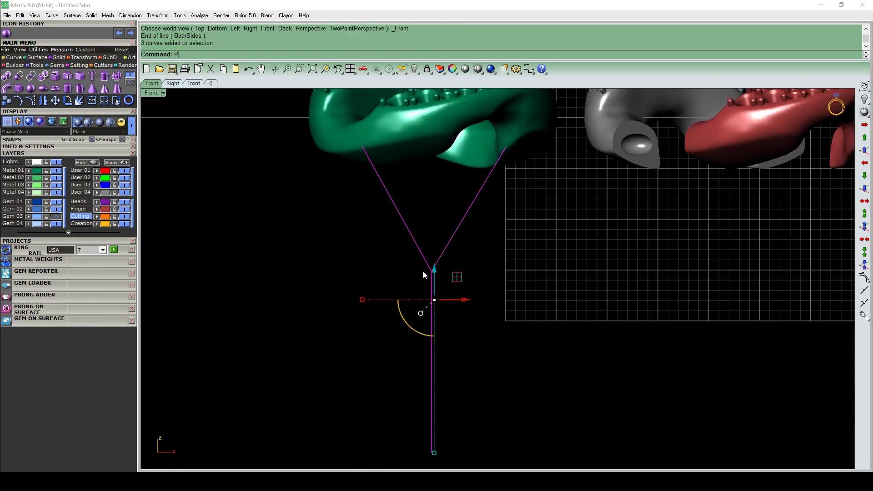
type("ipe")
key("Return")
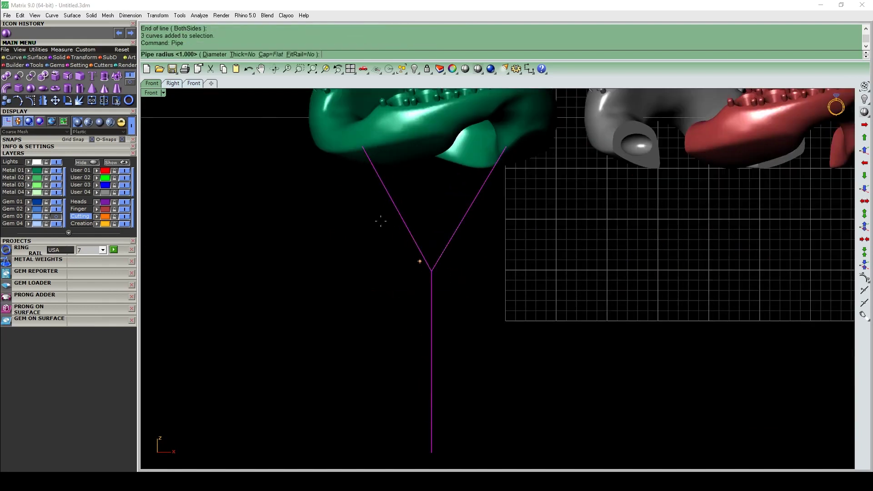
left_click(212, 55)
type("2")
key("Return")
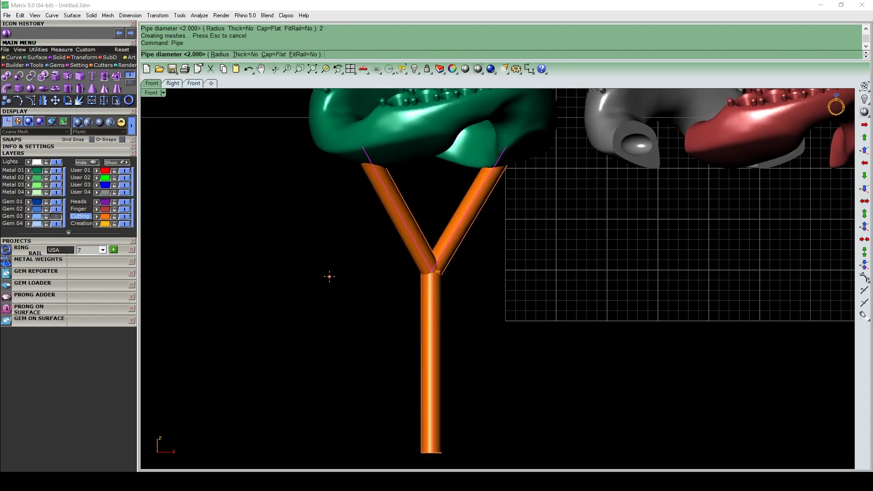
key("Return")
right_click_drag(470, 284, 489, 269)
key("ctrl+z")
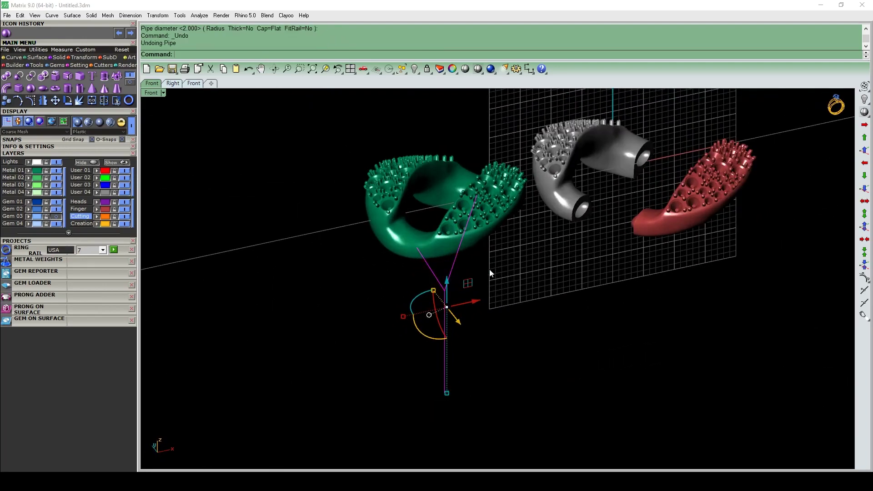
Pipe the three support lines with a 2.3 mm diameter and flat caps, and delete the guide lines.
key("Return")
scroll(468, 293, "up", 3)
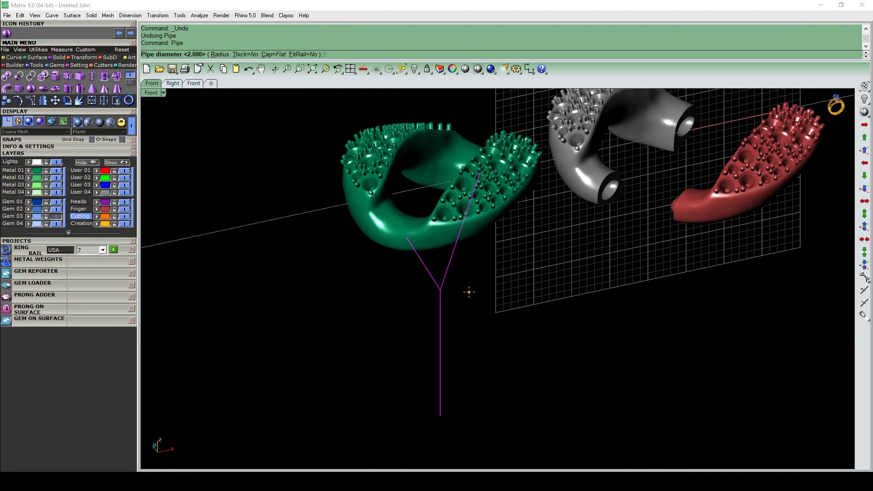
type("2.3")
key("Return")
key("Escape")
right_click_drag(469, 292, 440, 270)
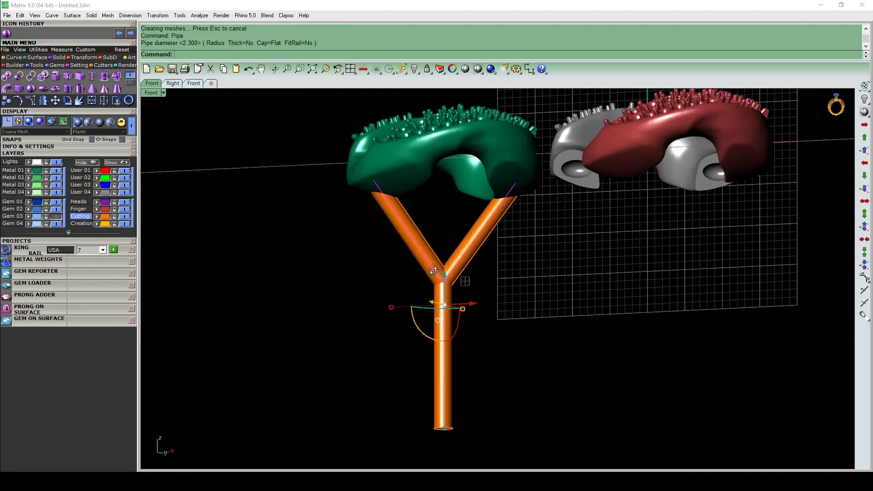
key("Delete")
Copy the three support pipes about 27 mm horizontally from the whole link to beneath the gray socket half.
left_click(439, 269)
left_click(451, 267)
left_click_drag(527, 356, 405, 255)
right_click_drag(463, 276, 514, 300)
key("F1")
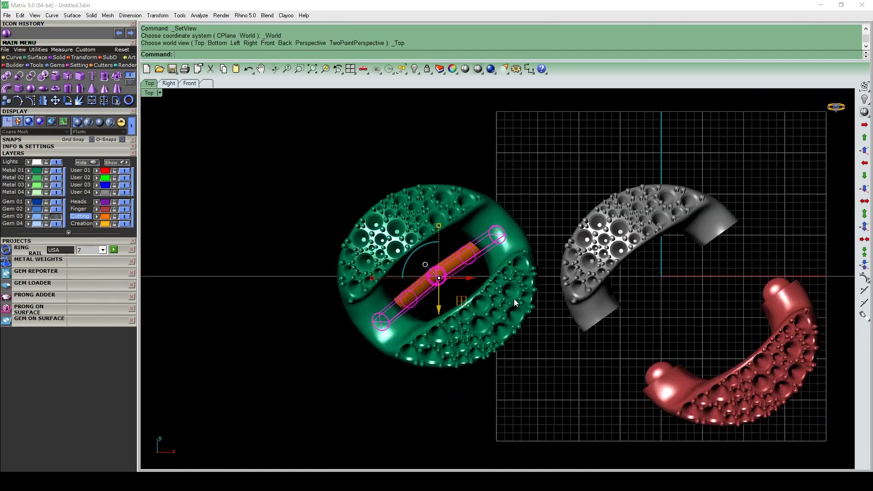
scroll(484, 312, "up", 4)
type("c")
key("Return")
left_click(362, 249)
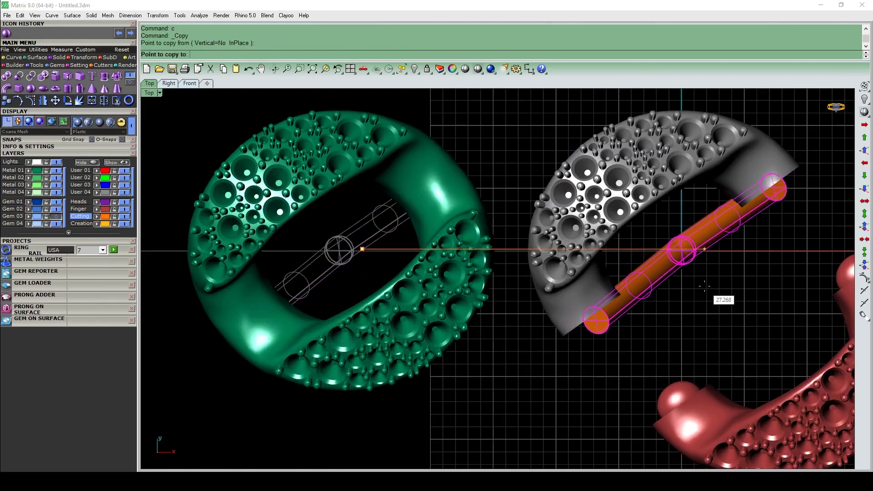
left_click(716, 250)
key("Return")
Ungroup the copied pipes and rotate the lower-left arm about 344.6 degrees around the origin toward the socket half.
left_click(683, 253)
scroll(683, 251, "up", 2)
type("r")
key("Return")
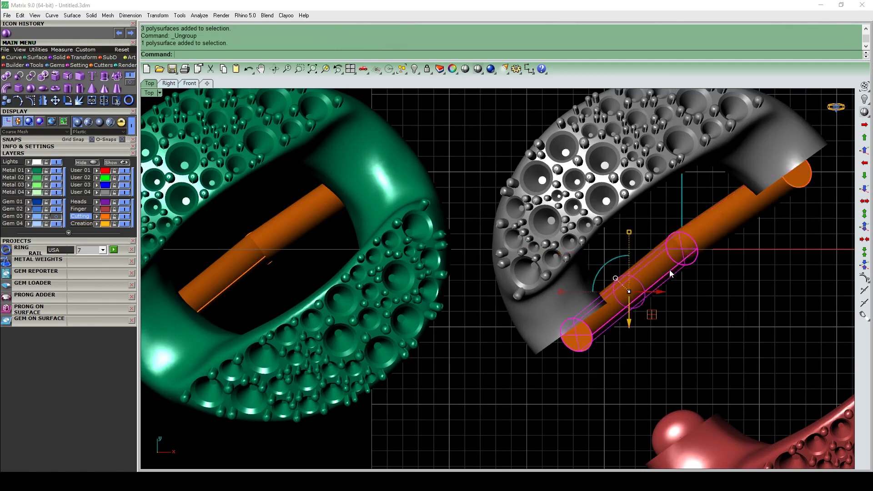
left_click(682, 250)
left_click(682, 355)
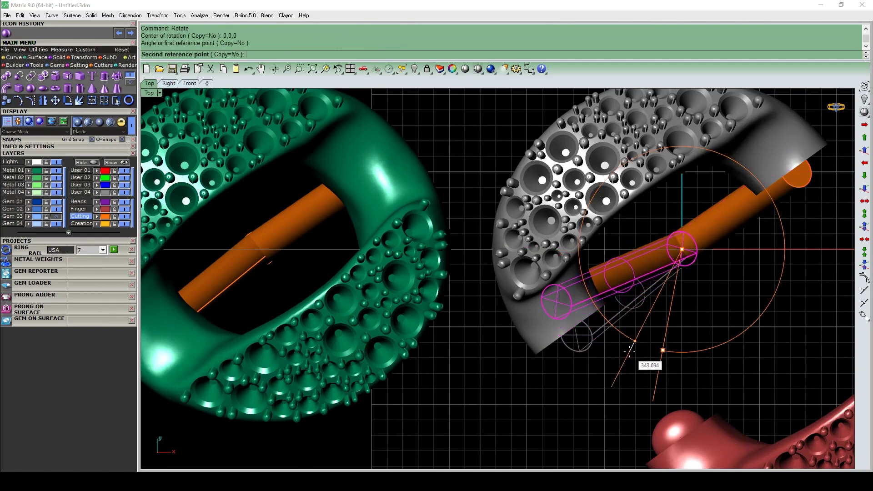
left_click(643, 361)
Rotate the copied support's upper-right arm counterclockwise around the origin so it reaches the socket half's other end.
key("ctrl+z")
key("Return")
left_click(682, 249)
left_click(817, 242)
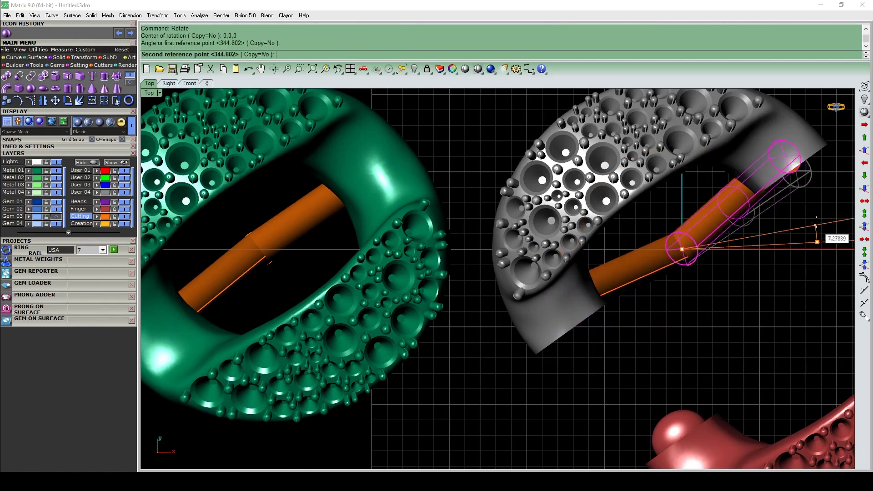
left_click(813, 212)
Move the three copied support pipes about 1.3 mm diagonally toward the gray socket half in the Top view.
left_click(680, 345)
scroll(678, 349, "down", 3)
right_click_drag(678, 350, 681, 307)
scroll(660, 276, "down", 2)
left_click(645, 245)
key("ctrl+F1")
scroll(684, 260, "up", 6)
type("m")
key("Return")
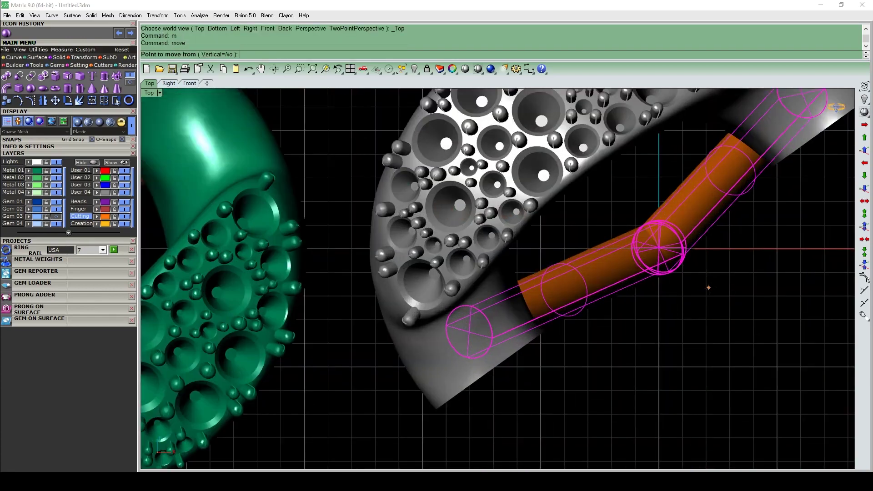
left_click(711, 290)
left_click(693, 274)
left_click(692, 274)
right_click_drag(692, 273, 611, 344)
scroll(552, 245, "down", 5)
Mirror the socket half's pipe support across a diagonal plane through the origin, keeping the original.
left_click(547, 339)
key("ctrl+F1")
right_click_drag(663, 318, 634, 268)
type("mi")
key("Return")
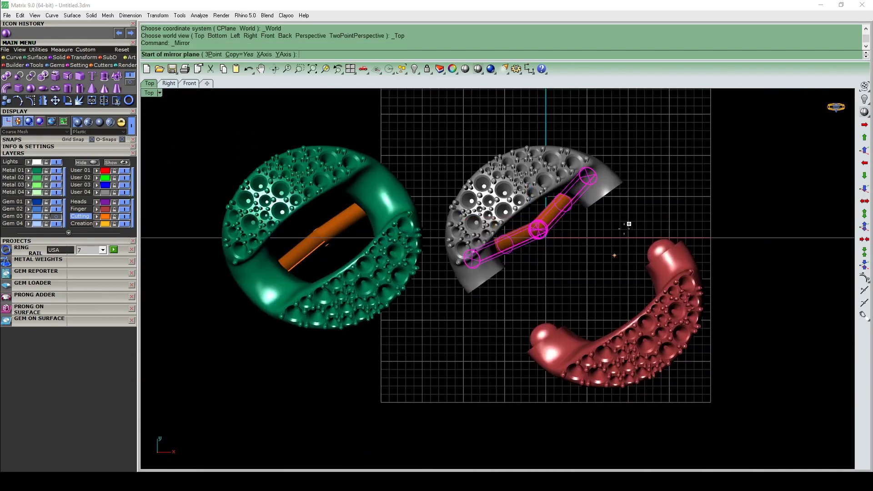
left_click(688, 141)
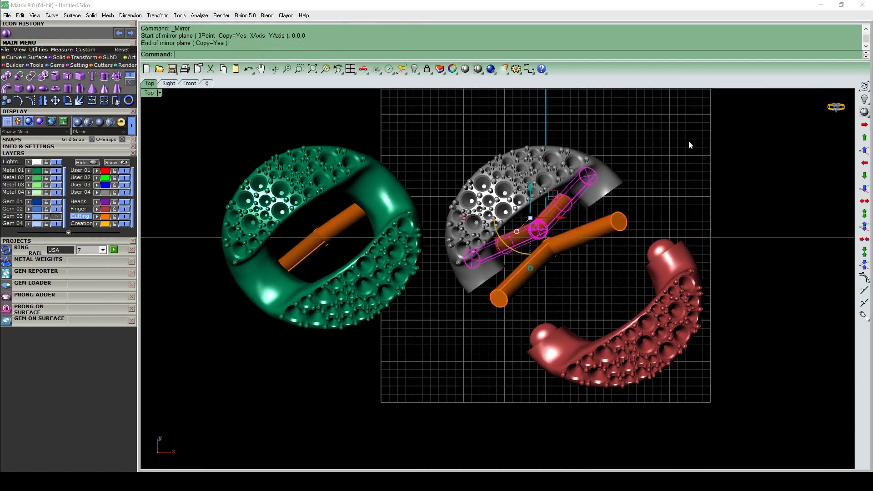
Move the mirrored pipe support 10 mm diagonally onto the red peg half and inspect its fit.
left_click_drag(580, 279, 546, 240)
scroll(566, 253, "up", 2)
type("m")
key("Return")
left_click(545, 244)
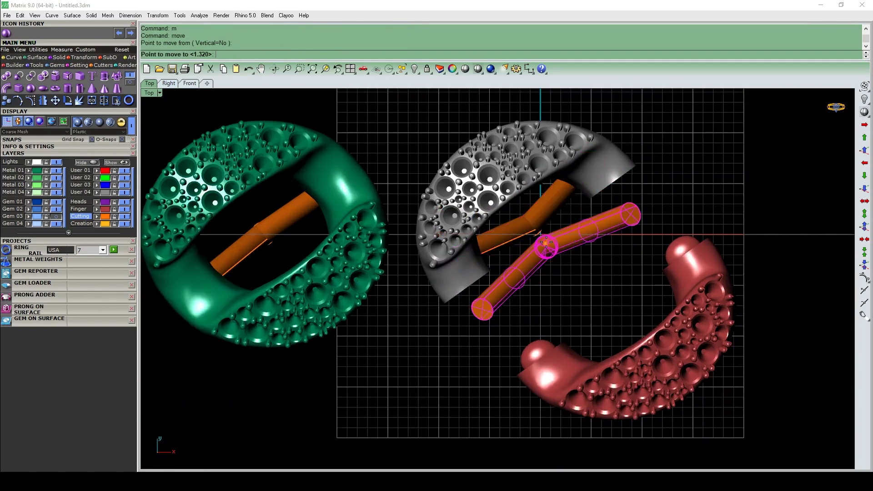
type("10")
key("Return")
left_click(724, 425)
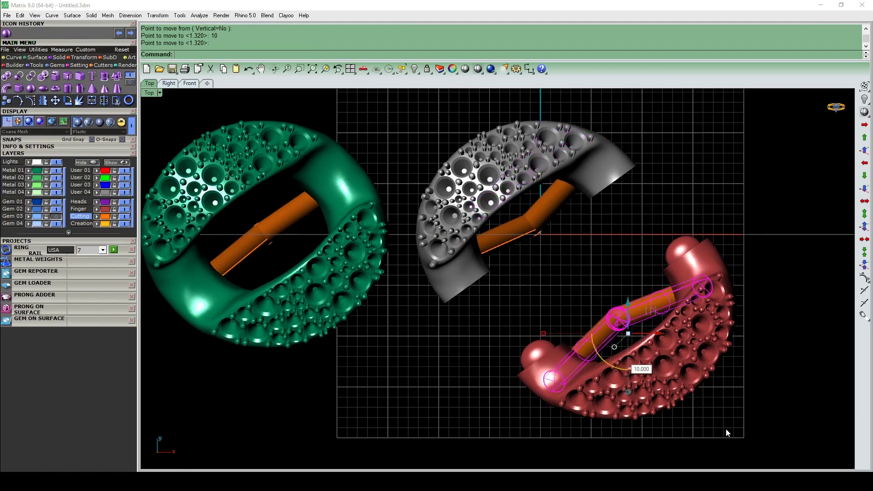
scroll(656, 298, "up", 2)
key("Escape")
right_click_drag(584, 367, 541, 193, "ctrl+shift")
scroll(630, 227, "down", 5)
Group the gray socket half with its three support pipes.
key("ctrl+F1")
scroll(571, 223, "up", 2)
left_click_drag(604, 259, 457, 123)
right_click_drag(559, 245, 513, 215)
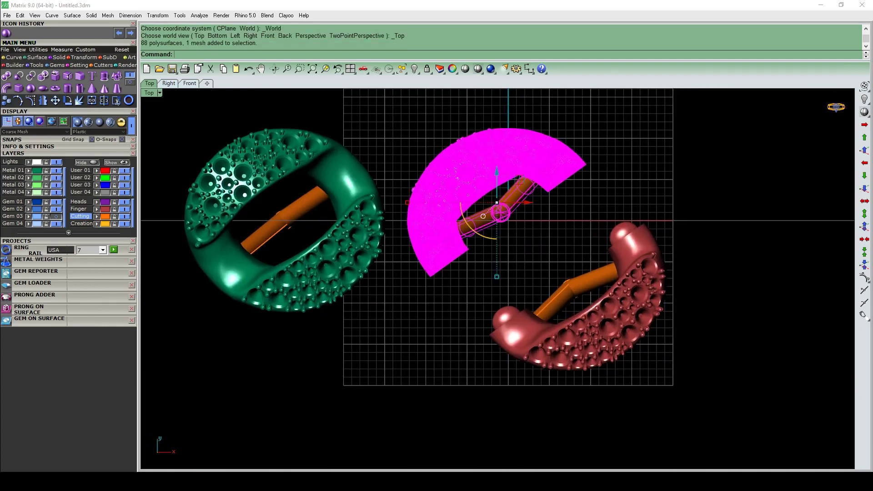
type("g")
key("Return")
Group the peg half with its support pipes, and the whole link with its own support pipes.
left_click_drag(693, 394, 500, 243)
type("g")
key("Return")
left_click_drag(396, 330, 220, 146)
type("g")
key("Return")
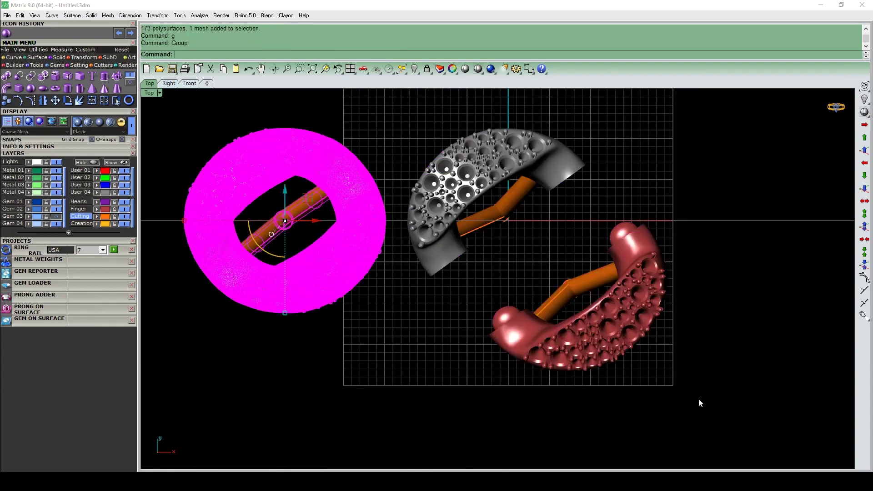
Assign all three link parts and their supports to the Metal 01 layer and view them from the front.
left_click_drag(698, 399, 177, 114)
left_click(31, 170)
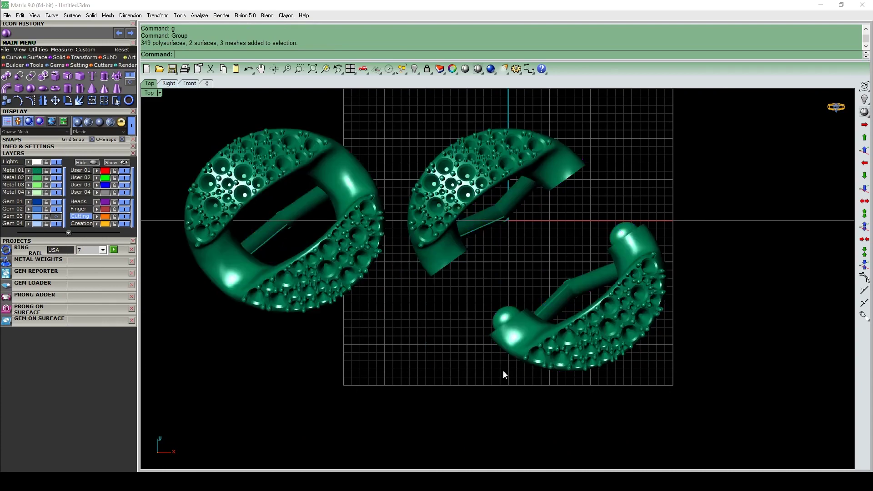
key("ctrl+F4")
right_click_drag(503, 372, 598, 356)
key("ctrl+F2")
right_click_drag(513, 415, 472, 339)
type("li")
key("Return")
scroll(440, 284, "down", 2)
key("Escape")
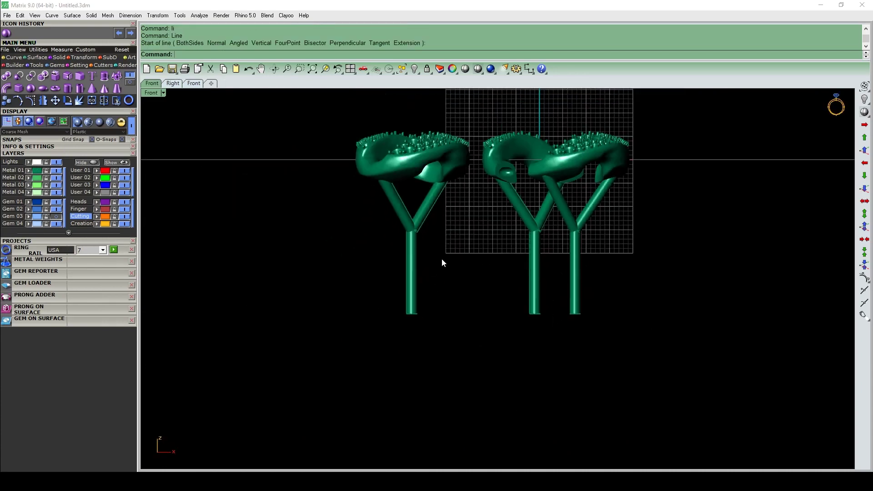
Move the socket half and the peg half together about 6.8 mm up and to the left in the Top view.
key("ctrl+F1")
left_click_drag(487, 145, 486, 143)
type("m")
key("Return")
scroll(554, 265, "up", 4)
left_click(592, 285)
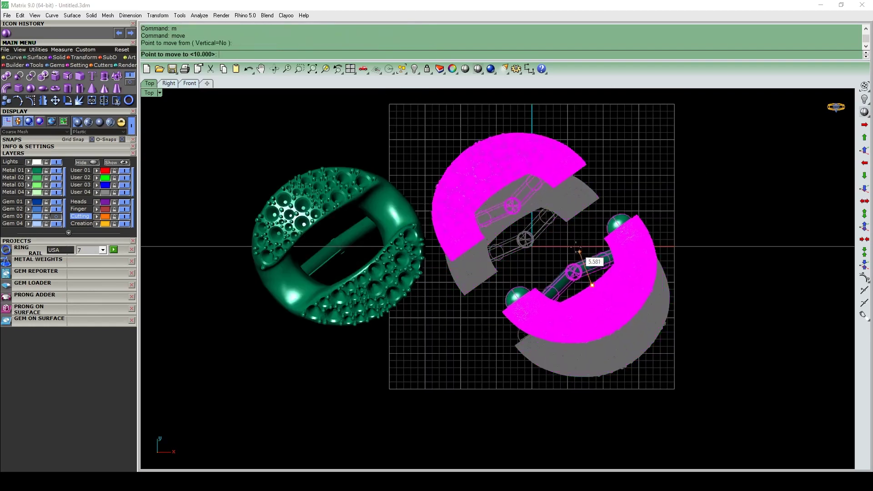
key("Escape")
key("Escape")
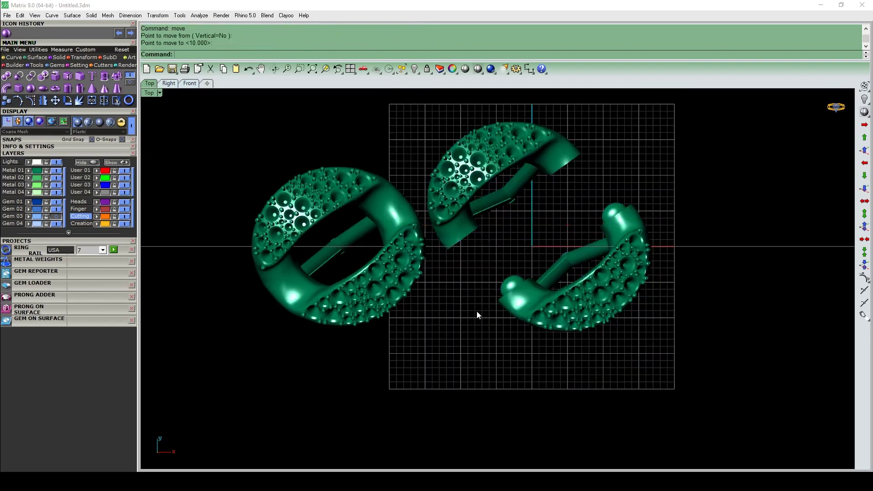
Move the whole link with its support about 14.1 mm diagonally down to the right, beside the two halves.
left_click_drag(277, 175, 275, 174)
type("m")
key("Return")
left_click(572, 220)
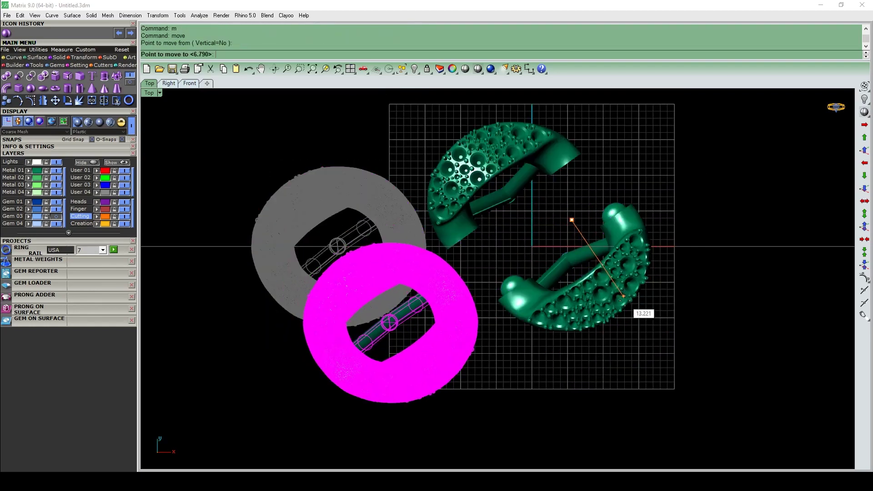
left_click(626, 303)
Rotate all three supported link parts together clockwise and move them up to the right over the grid.
left_click_drag(776, 434, 344, 131)
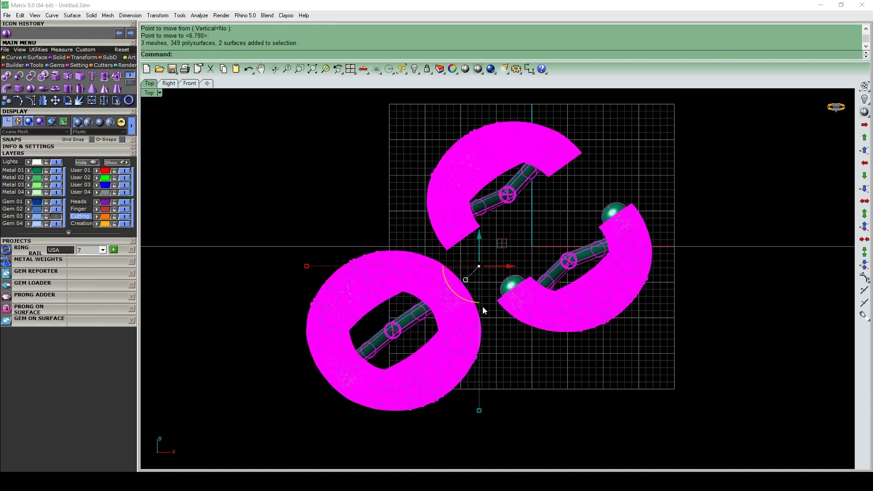
left_click_drag(473, 302, 434, 317)
type("m")
key("Return")
left_click(434, 308)
left_click(495, 283)
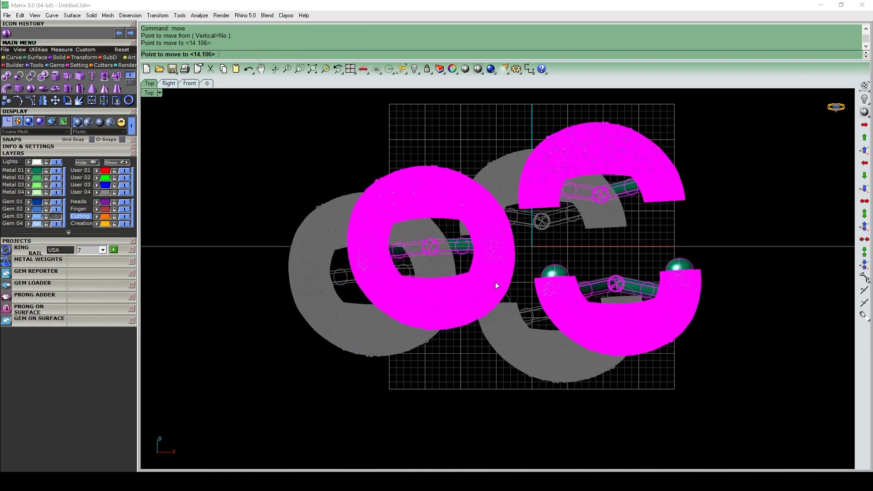
Place the three supported link parts centred over the grid and show them in the Bottom view.
left_click(529, 309)
scroll(536, 301, "down", 4)
right_click_drag(561, 356, 533, 193, "ctrl+shift")
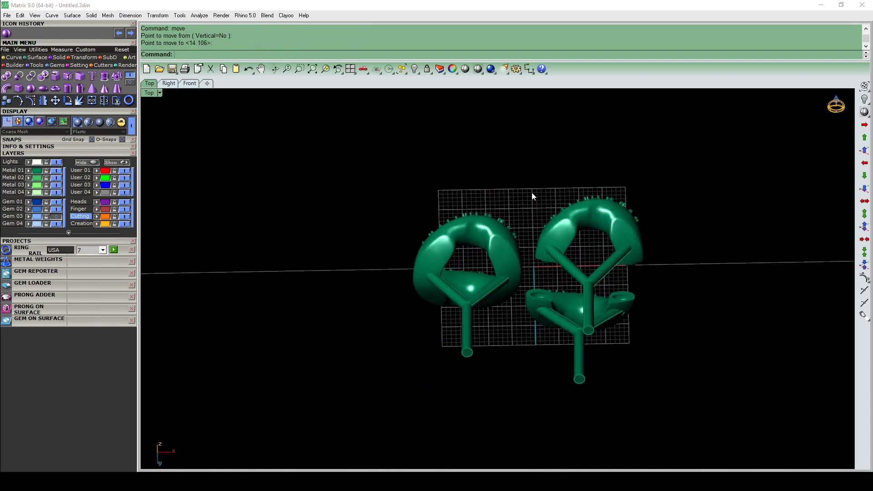
key("F5")
scroll(519, 296, "up", 3)
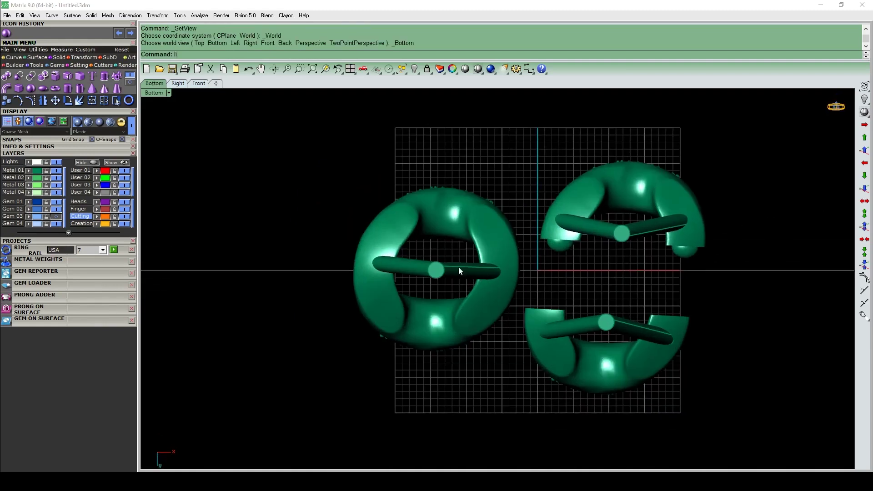
type("li")
scroll(458, 266, "up", 2)
key("Return")
left_click(425, 272)
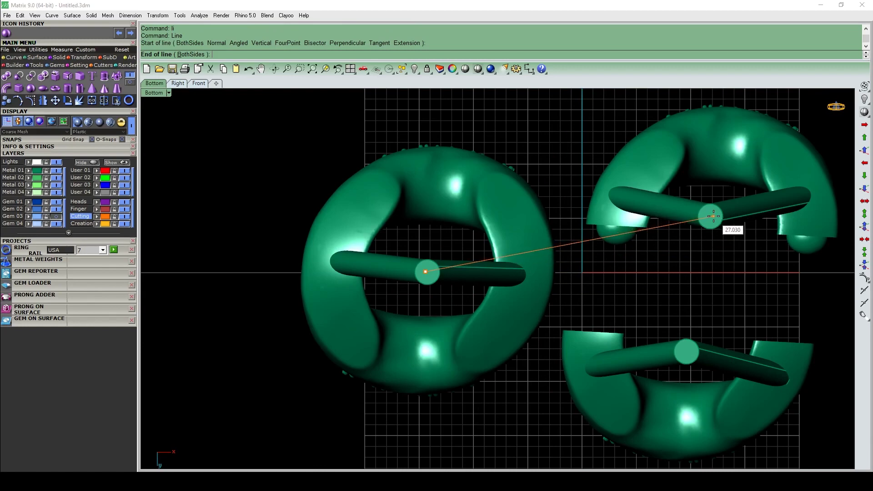
left_click(713, 216)
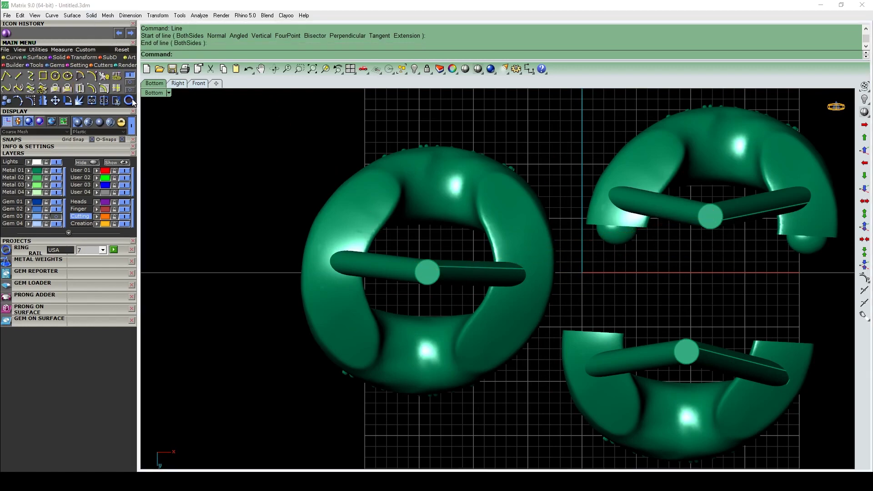
Draw a closed triangular polyline connecting the support feet of the whole link, the peg half and the socket half.
left_click(6, 77)
left_click(428, 273)
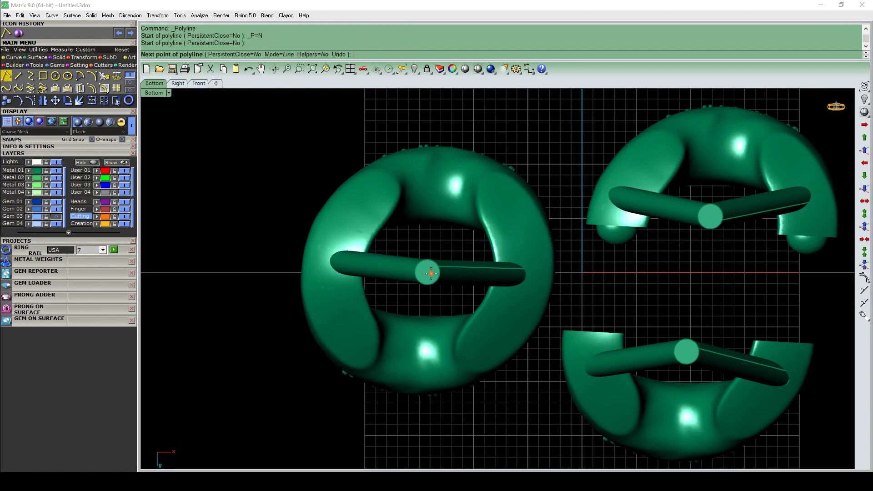
left_click(711, 216)
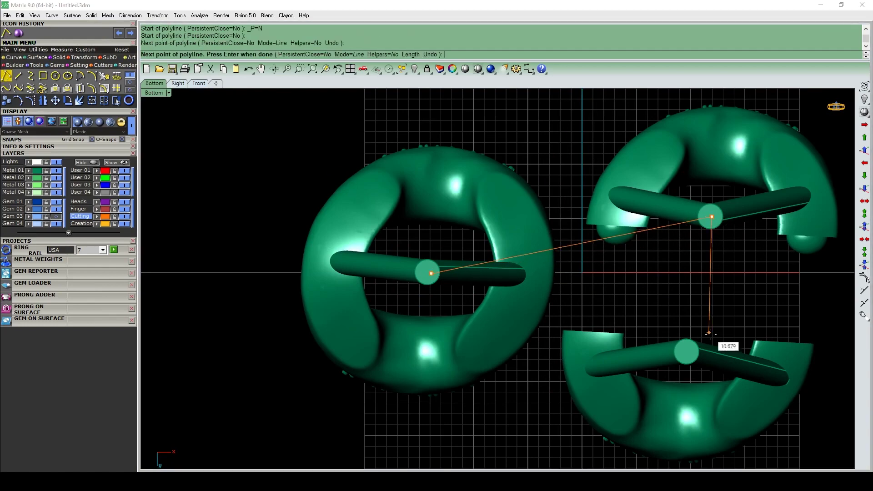
left_click(685, 353)
left_click(432, 276)
right_click(433, 276)
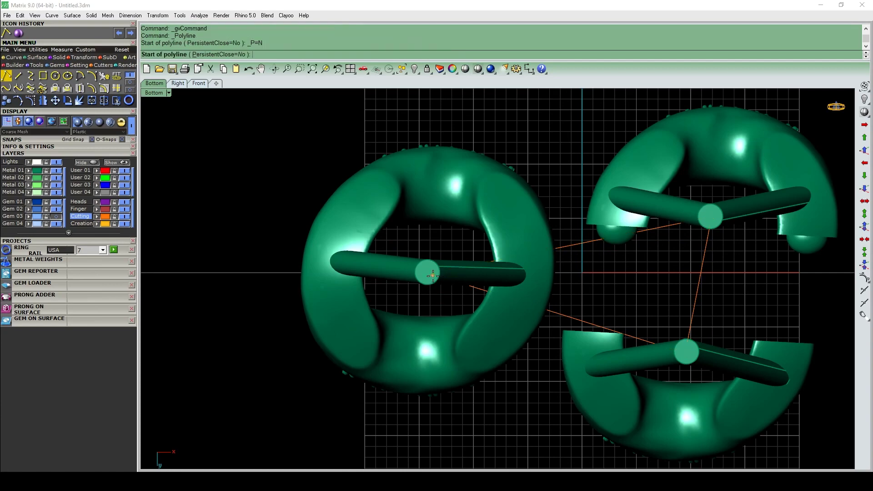
key("Escape")
Move the triangular polyline down to the lower ends of the supports in the Front view.
left_click(573, 317)
key("ctrl+F2")
right_click_drag(575, 316, 574, 227)
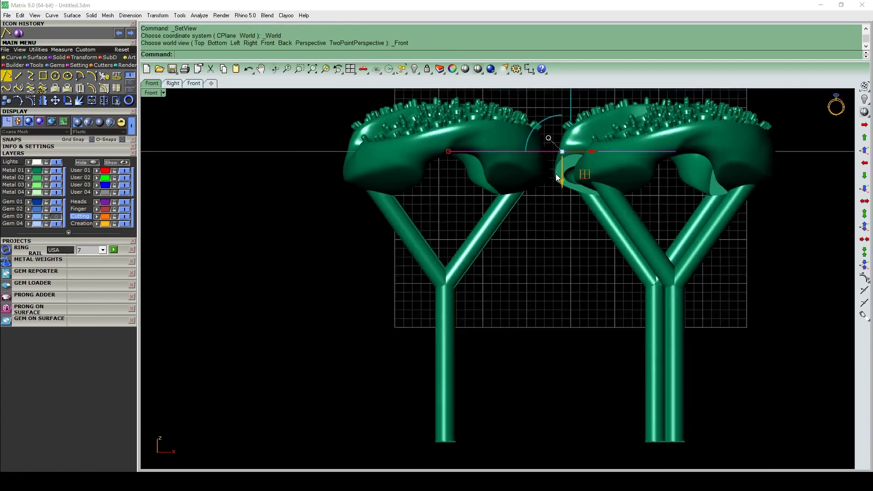
scroll(566, 214, "down", 2)
left_click_drag(566, 213, 568, 429)
right_click_drag(569, 425, 548, 287, "ctrl+shift")
Try a pipe along the closed triangle at the preset diameter and undo it.
type("pipe")
key("Return")
key("Return")
key("Return")
key("ctrl+z")
Stretch the triangle slightly wider past the support feet and explode it into separate lines.
scroll(477, 296, "up", 6)
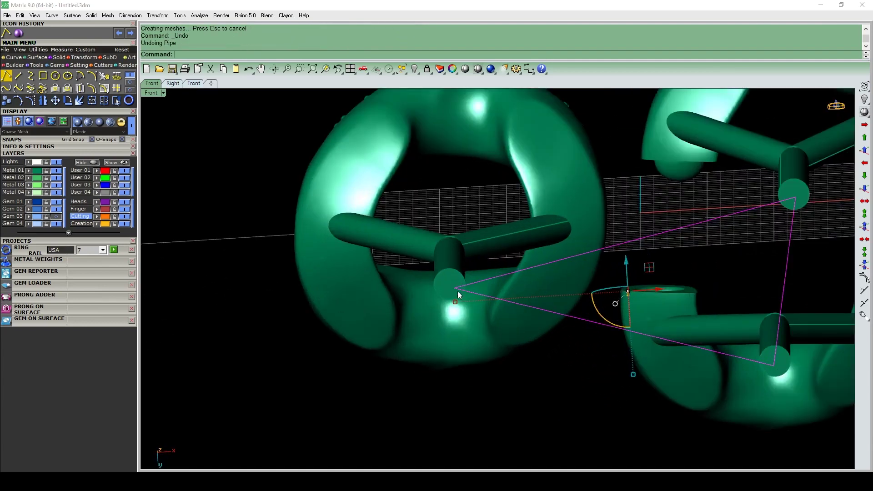
left_click_drag(455, 302, 437, 298)
scroll(437, 299, "down", 3)
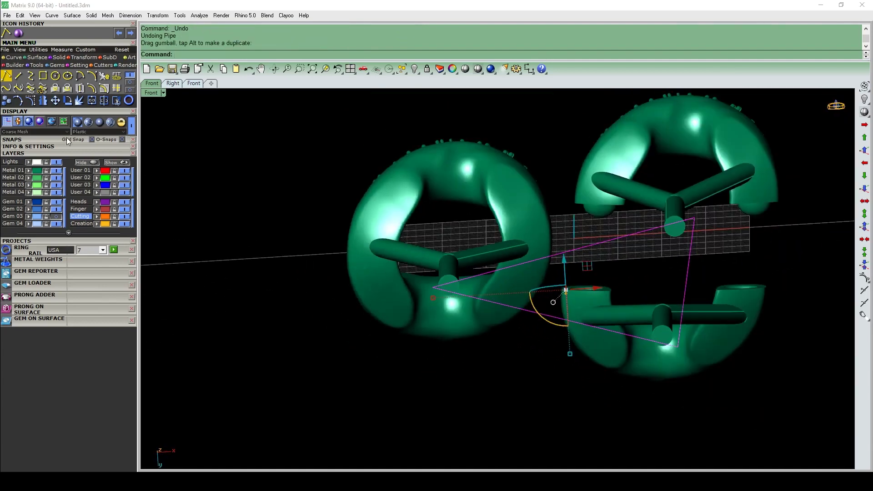
left_click(78, 102)
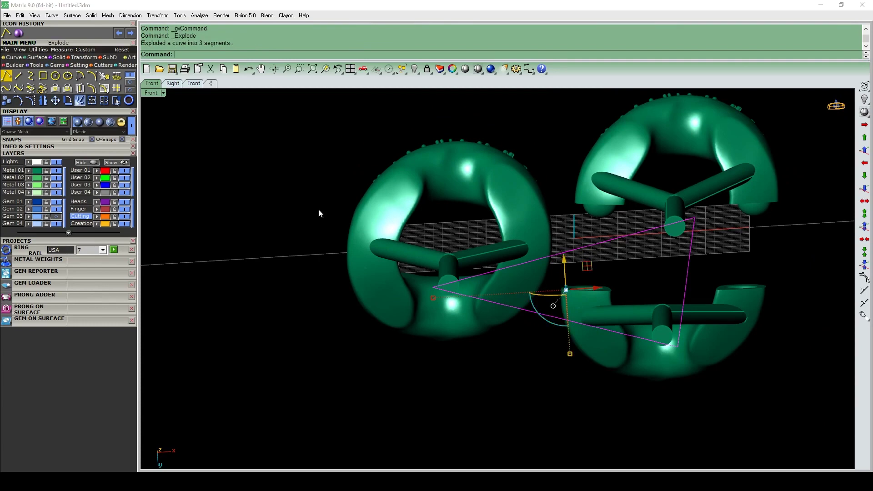
Select the triangle's three separate lines for the Pipe command and set its caps to Round.
left_click(603, 241)
left_click(689, 274)
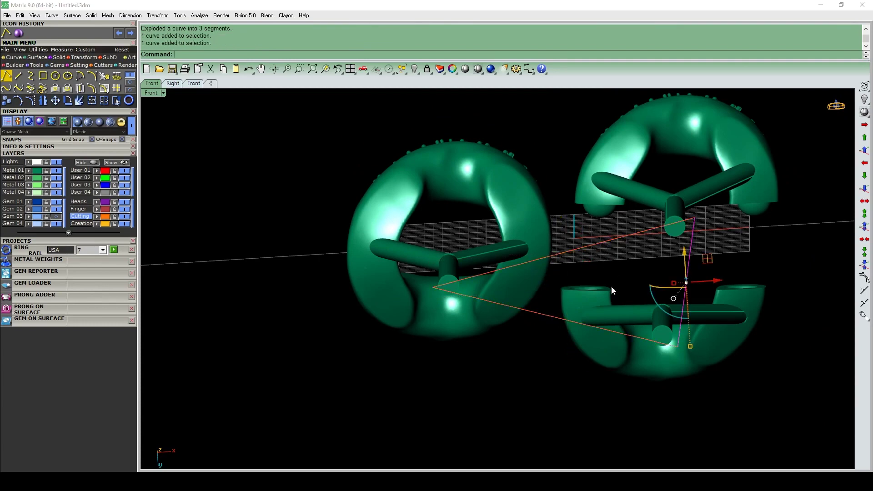
left_click(553, 317, "shift")
left_click(630, 234, "shift")
right_click_drag(633, 253, 617, 228)
type("Pipe")
key("Return")
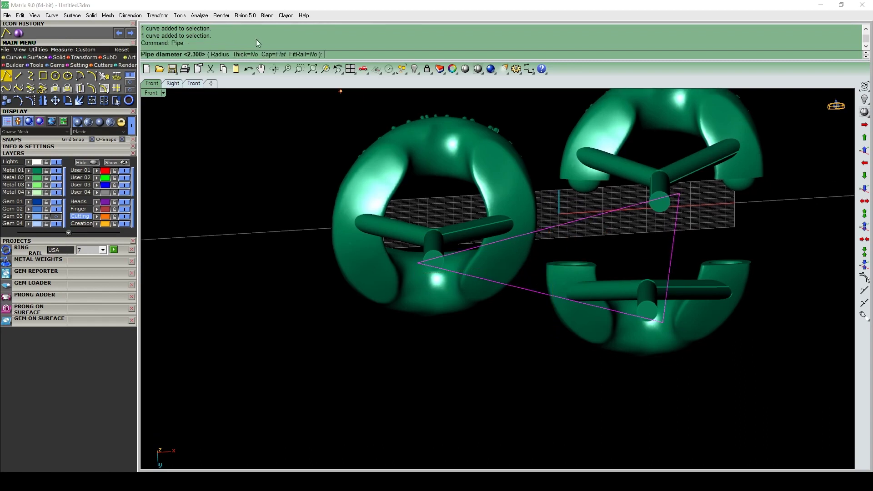
left_click(273, 54)
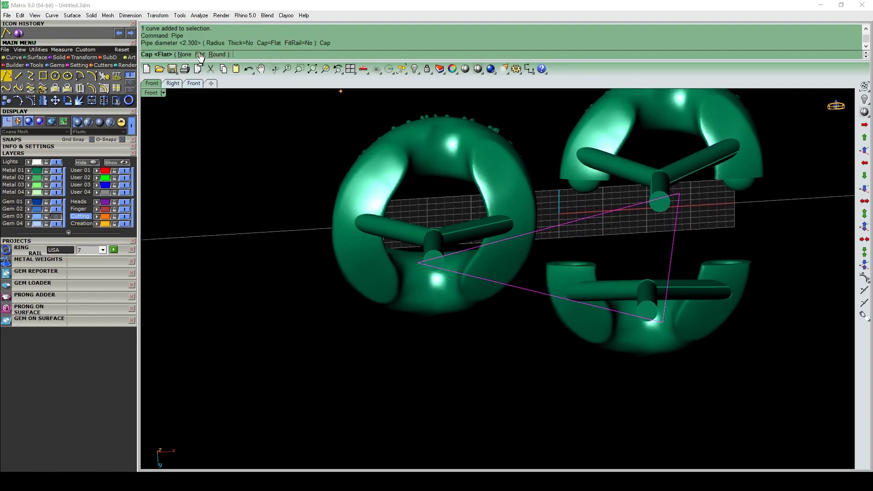
left_click(220, 55)
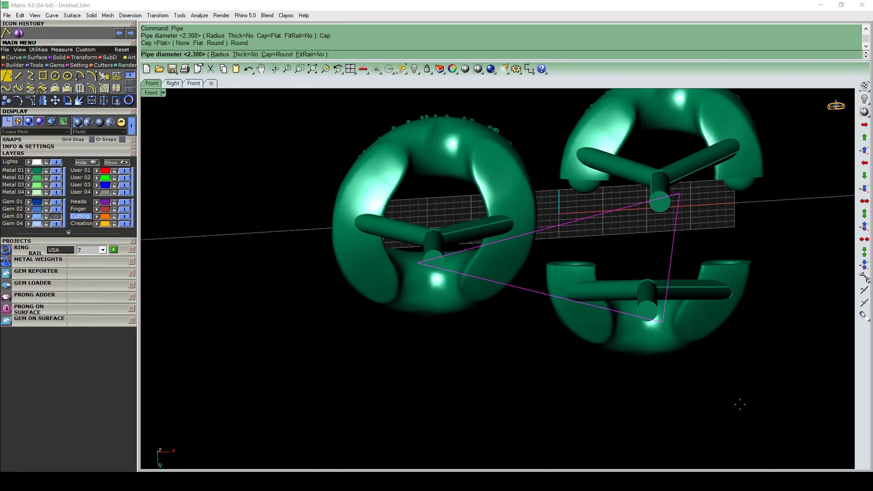
Try round-capped pipes with a 2.3 mm diameter along the three lines and undo them.
key("Return")
right_click_drag(637, 301, 626, 389)
key("ctrl+z")
Pipe the three lines with a 2.5 mm diameter and round caps, and delete the source lines.
key("Return")
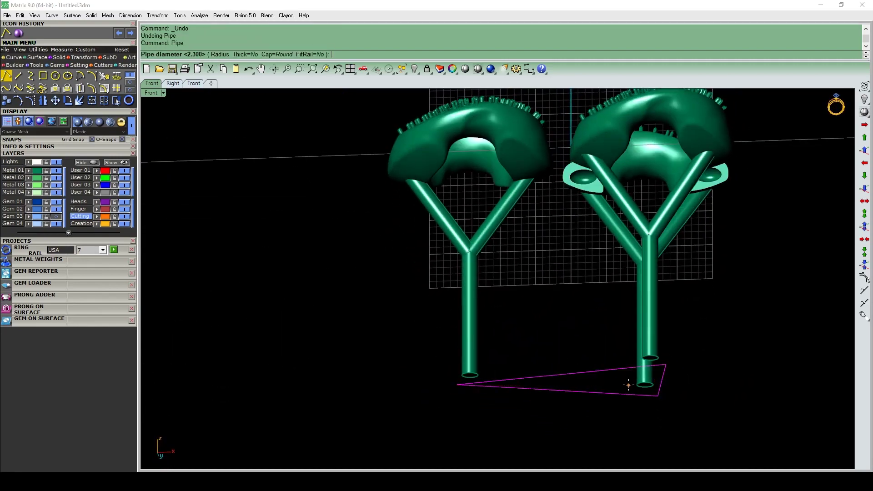
type("2.5")
key("Return")
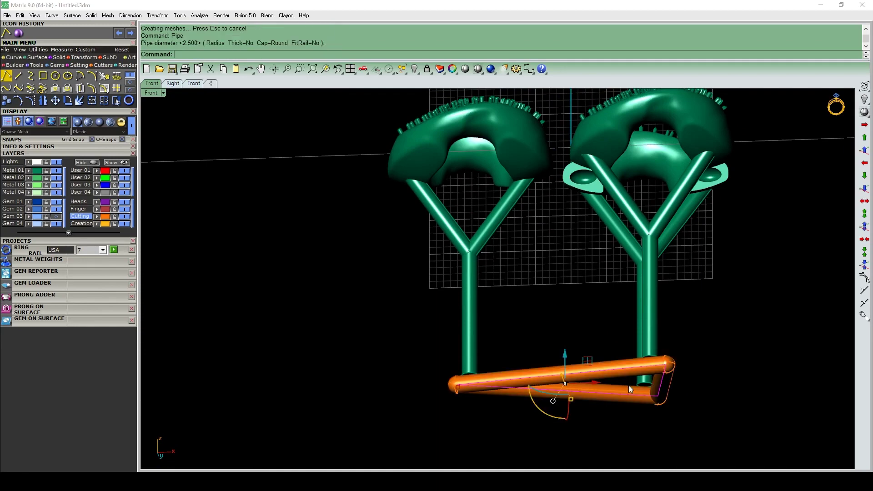
key("Delete")
Select the three base pipes in the Front view and group them.
left_click(456, 393)
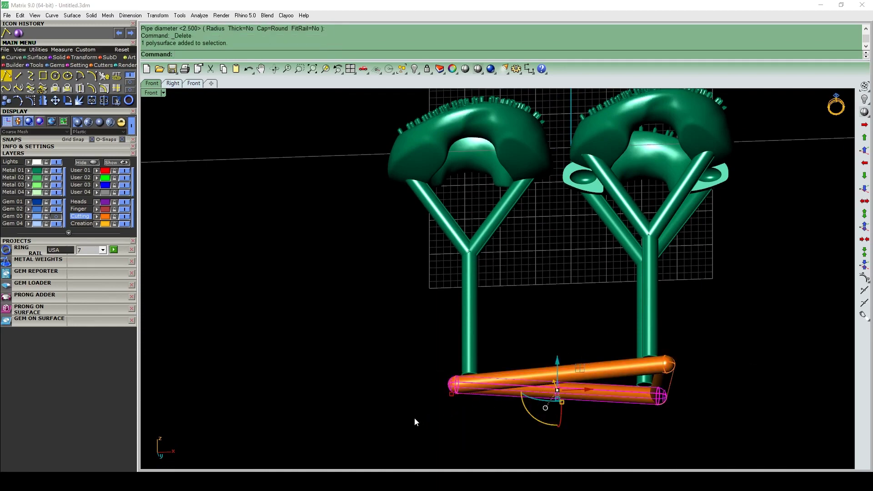
scroll(417, 411, "up", 2)
left_click_drag(417, 411, 625, 369)
scroll(626, 369, "up", 2)
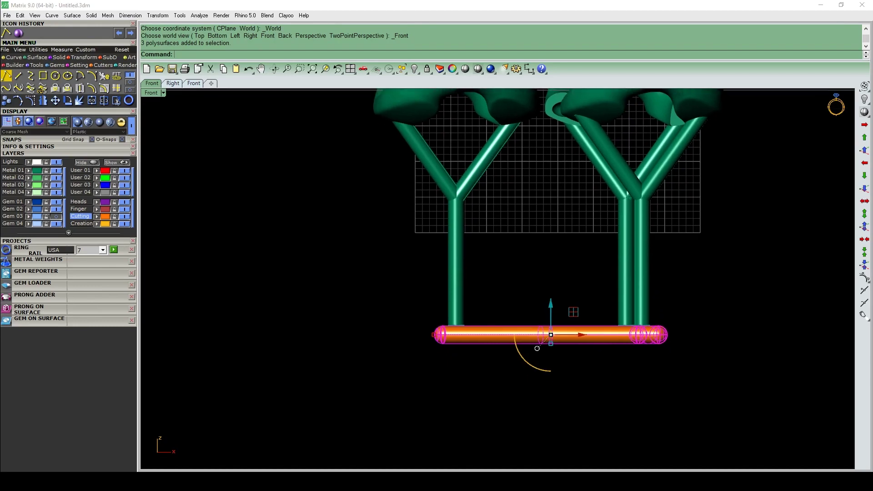
type("g")
key("Return")
Move the grouped base pipes about 0.4 mm up and to the left so they meet the support feet.
scroll(650, 330, "up", 3)
type("move")
key("Return")
left_click(703, 328)
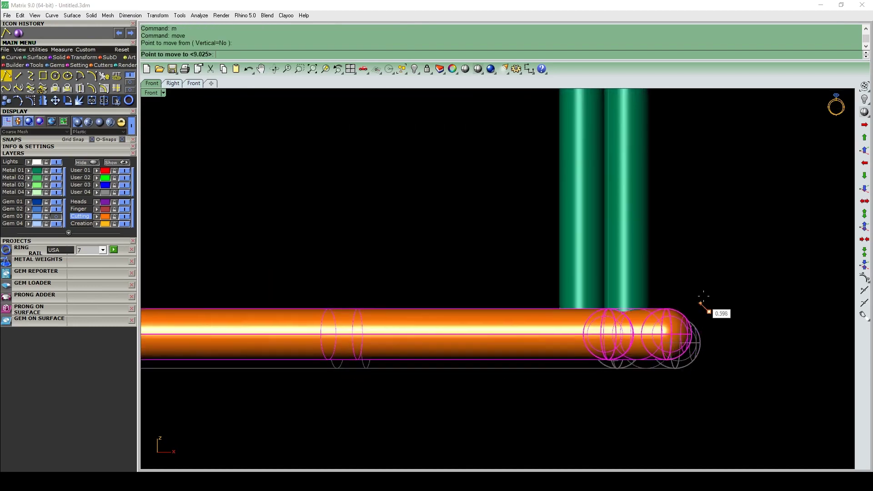
left_click(707, 300)
key("ctrl+shift+e")
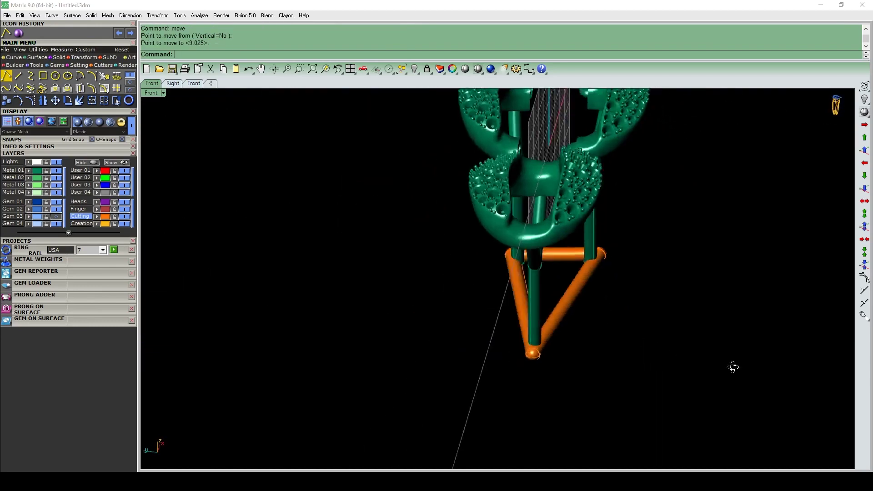
Group all link parts, supports and base pipes together and assign them to the Metal 01 layer.
key("ctrl+a")
right_click_drag(660, 365, 547, 275)
scroll(548, 273, "up", 3)
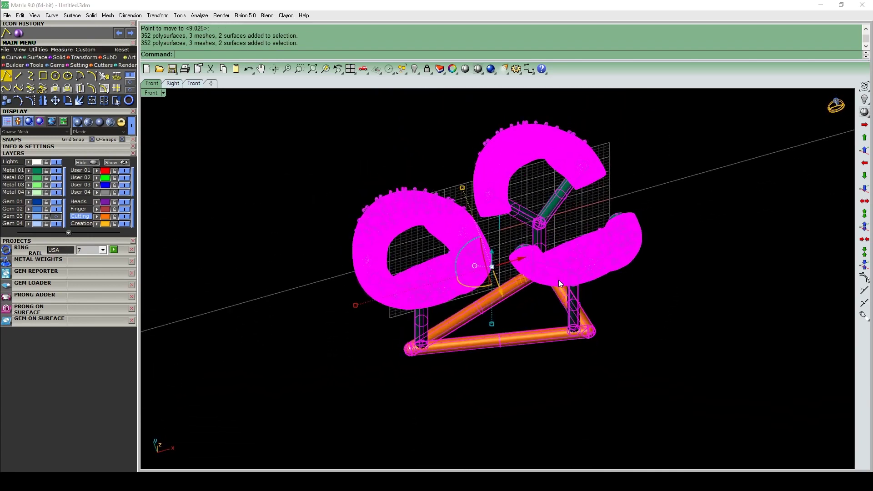
type("g")
key("Return")
left_click(36, 172)
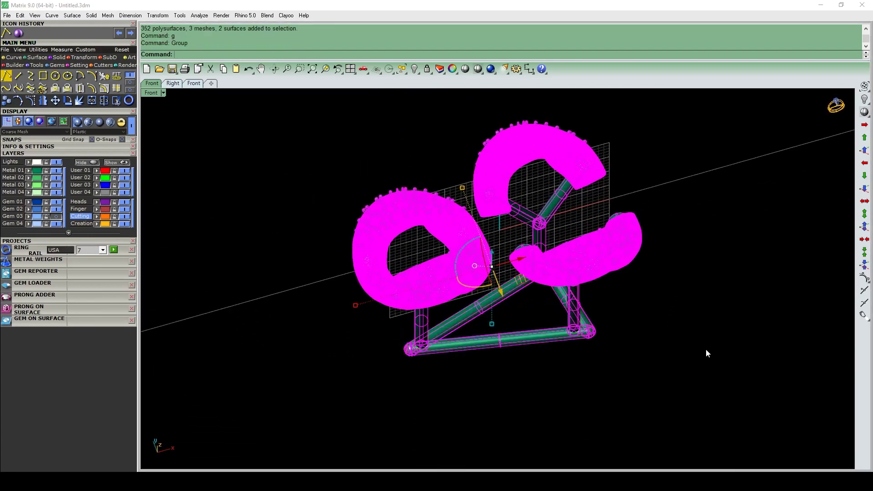
key("Escape")
Examine the joined casting assembly from above and below in the Perspective view.
key("ctrl+F1")
key("ctrl+F4")
right_click_drag(555, 301, 526, 275)
key("ctrl+a")
key("ctrl+shift+e")
key("Escape")
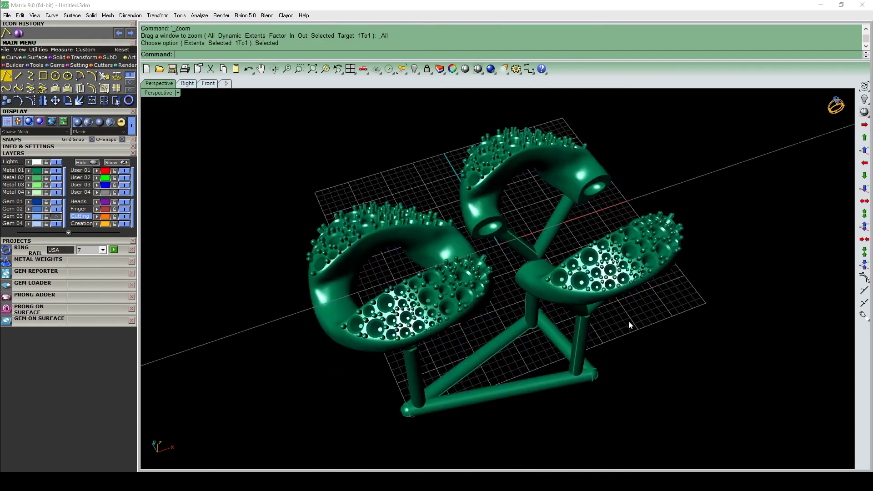
right_click_drag(630, 316, 603, 325)
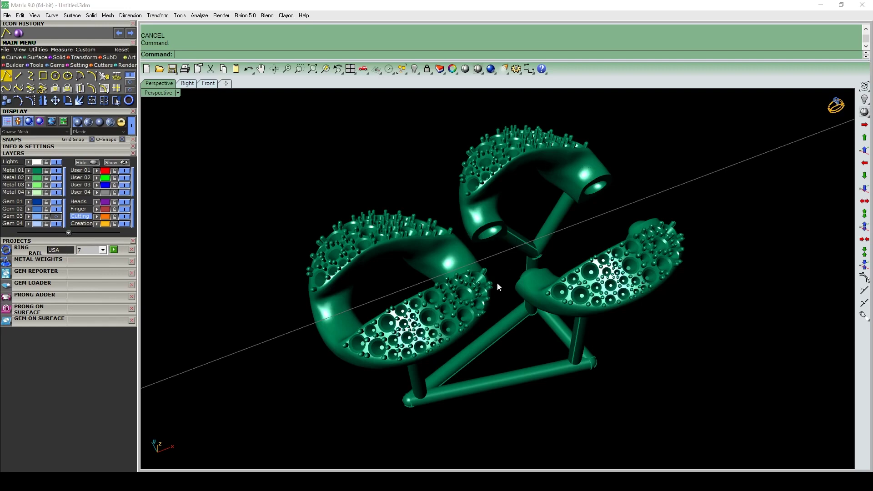
right_click_drag(490, 290, 547, 334)
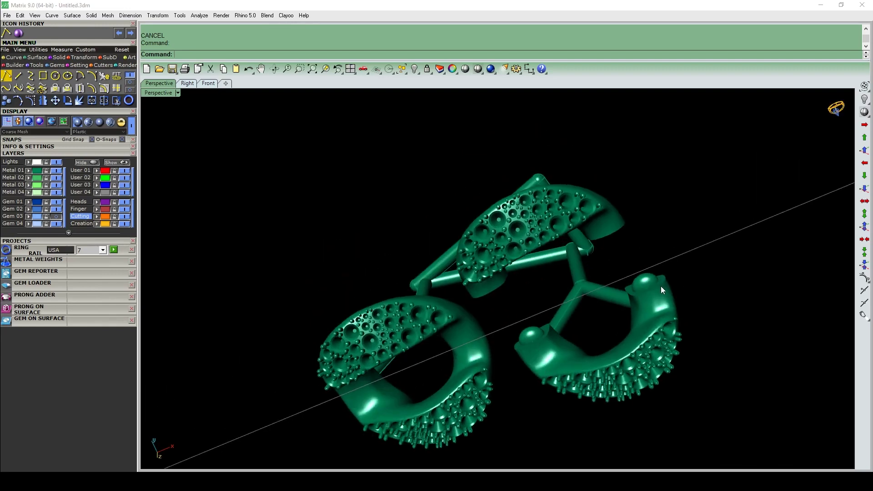
right_click_drag(661, 285, 516, 251)
key("ctrl+a")
key("ctrl+shift+e")
key("Escape")
key("ctrl+a")
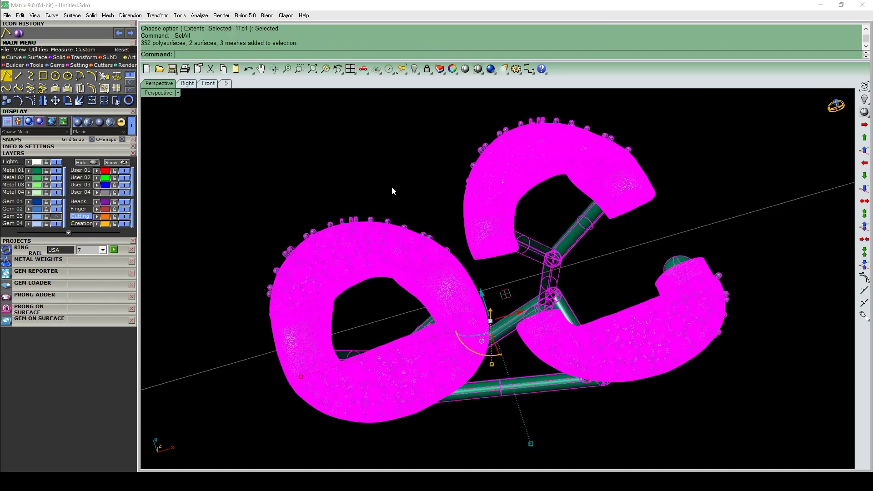
key("Escape")
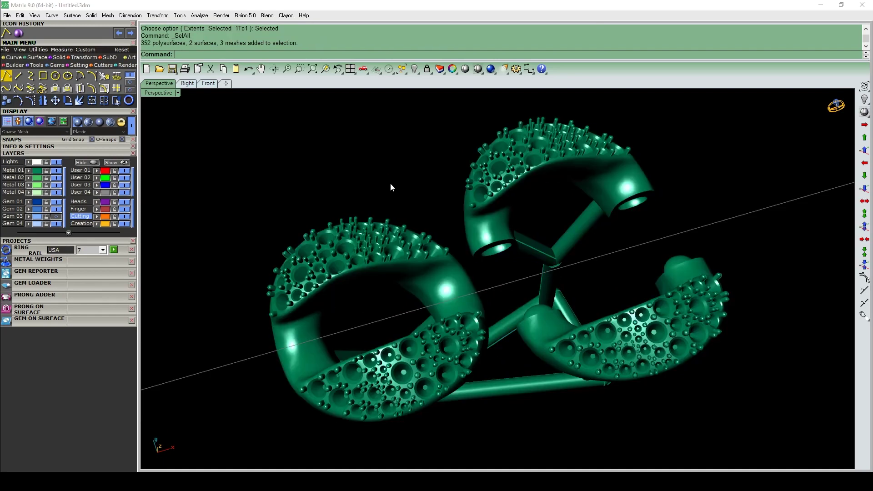
Start an export of the complete assembly and choose the Desktop as its destination folder.
key("ctrl+a")
key("ctrl+e")
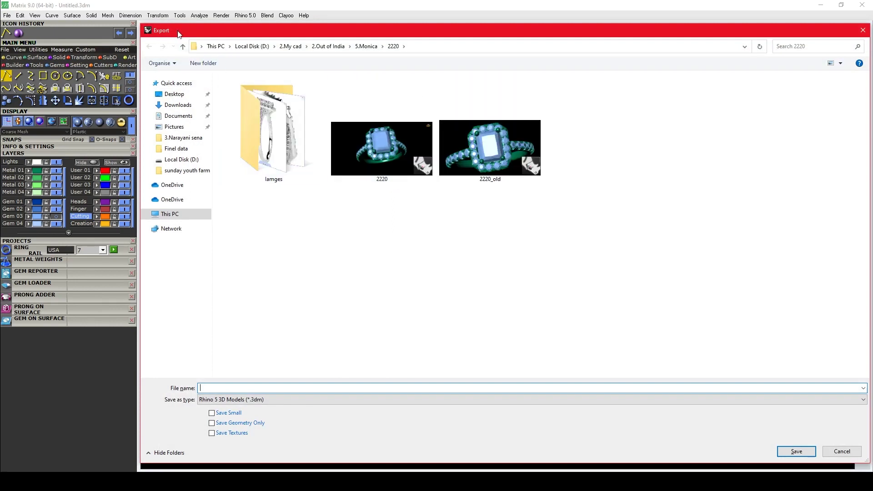
left_click(172, 105)
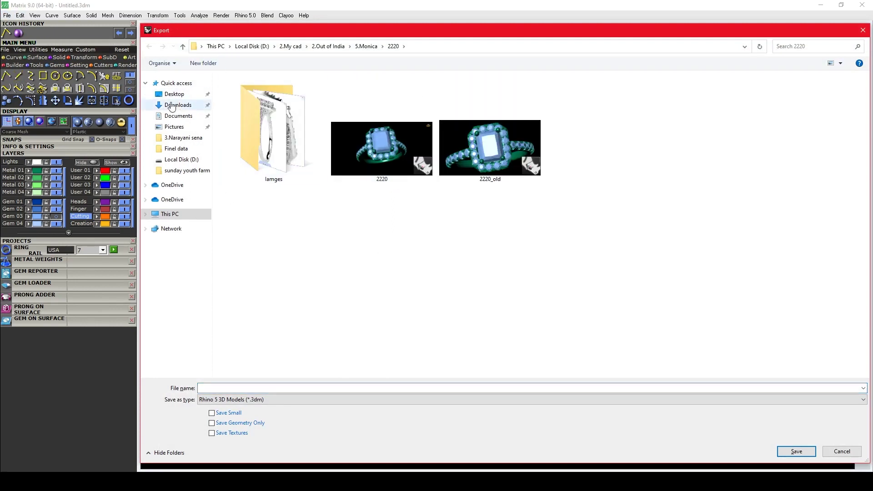
left_click(174, 94)
left_click(233, 387)
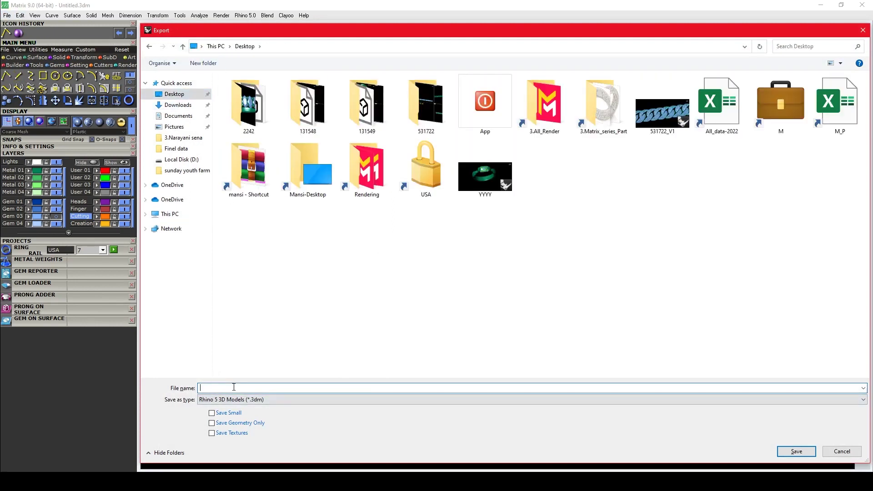
Set the export file type to STL (Stereolithography) and save the file.
left_click(242, 399)
key("s")
key("s")
key("s")
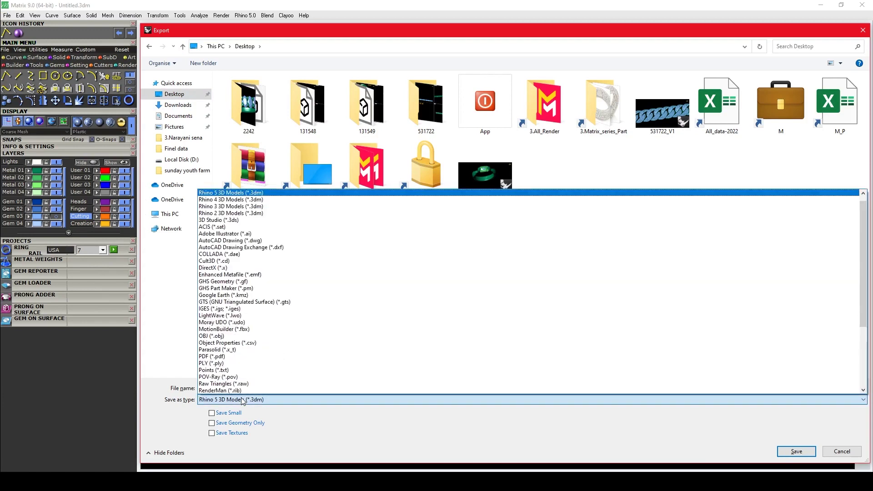
key("s")
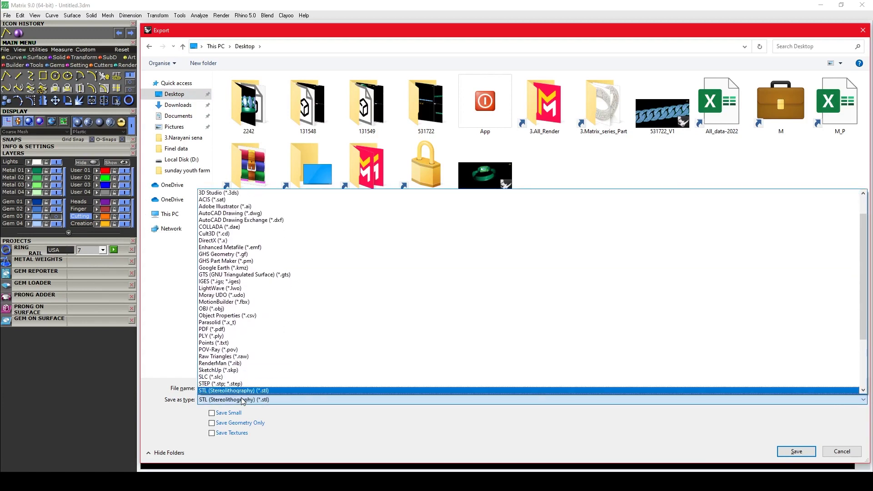
left_click(263, 404)
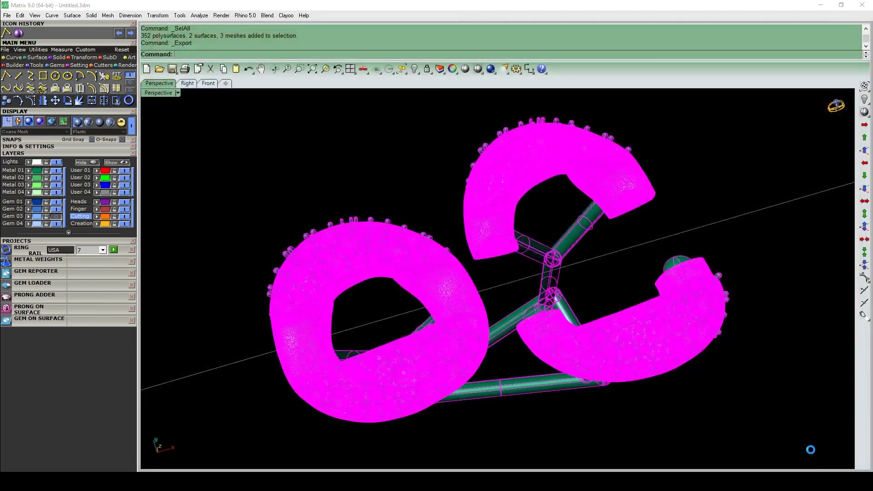
left_click(796, 451)
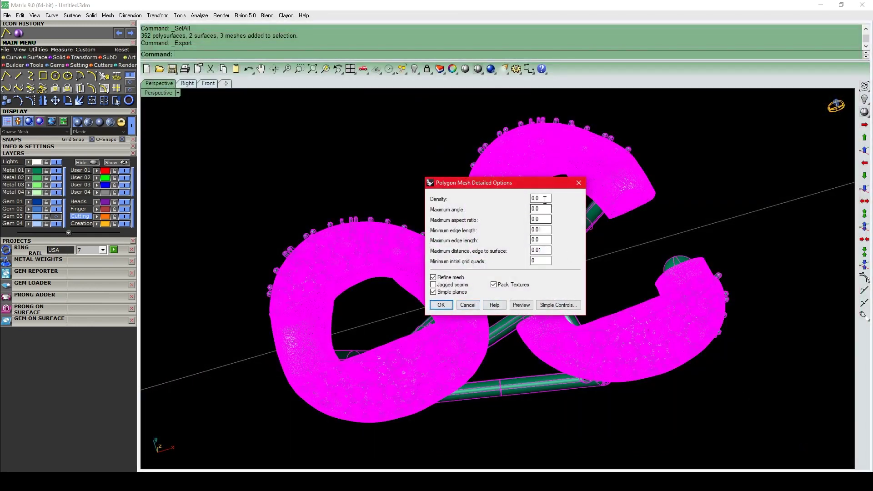
Complete the STL export using the detailed polygon mesh options with 0.01 minimum edge length and 0.01 maximum distance, edge to surface.
left_click_drag(498, 184, 286, 202)
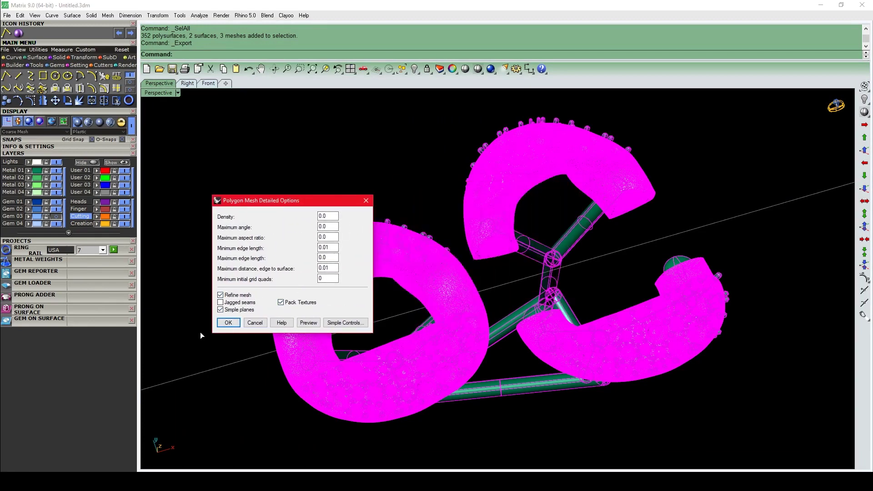
left_click(228, 325)
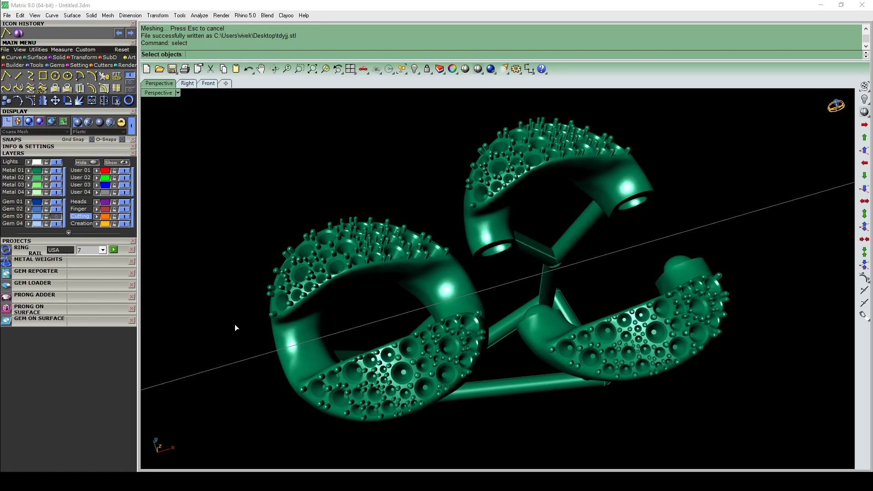
Examine the complete casting assembly from several angles in the Perspective view, selecting and deselecting all its parts.
right_click_drag(491, 430, 494, 351)
key("ctrl+a")
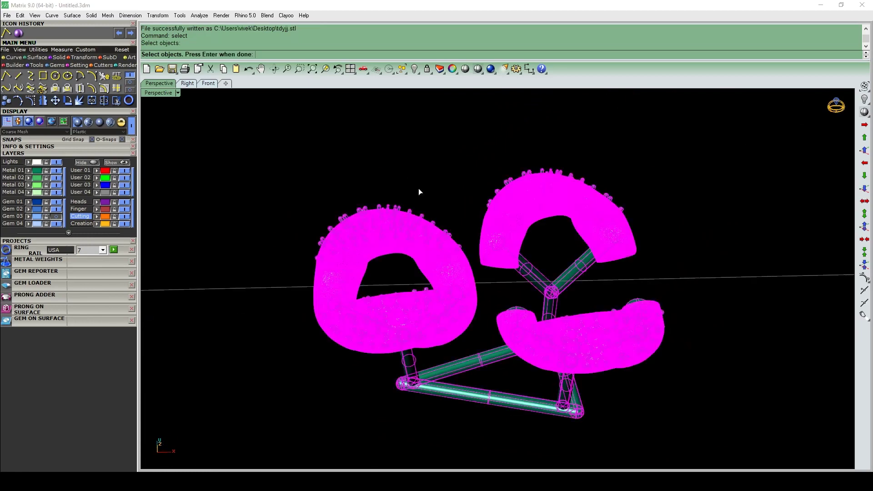
key("Return")
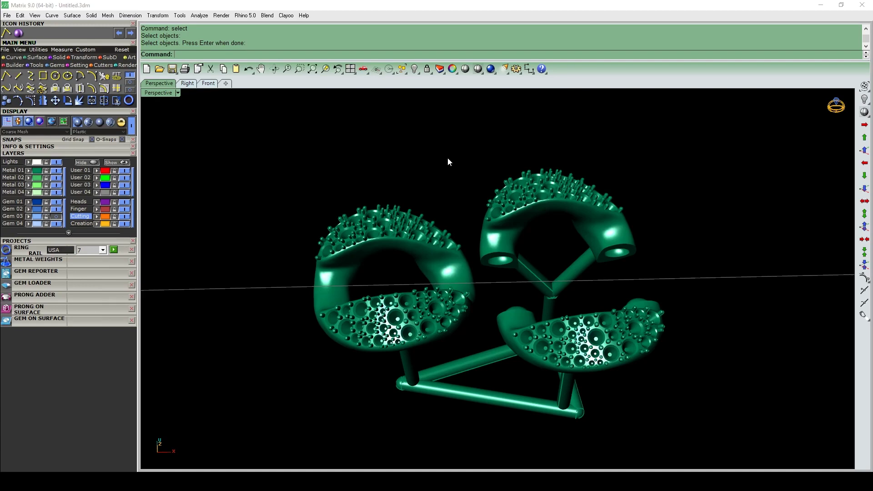
left_click_drag(731, 150, 404, 433)
right_click_drag(404, 432, 475, 378)
key("Escape")
mouse_move(647, 388)
right_mouse_down()
mouse_move(581, 172)
mouse_move(636, 386)
right_mouse_up()
left_click_drag(692, 425, 278, 169)
right_click_drag(527, 241, 552, 310)
left_click(755, 416)
left_click_drag(754, 415, 371, 177)
left_click(691, 390)
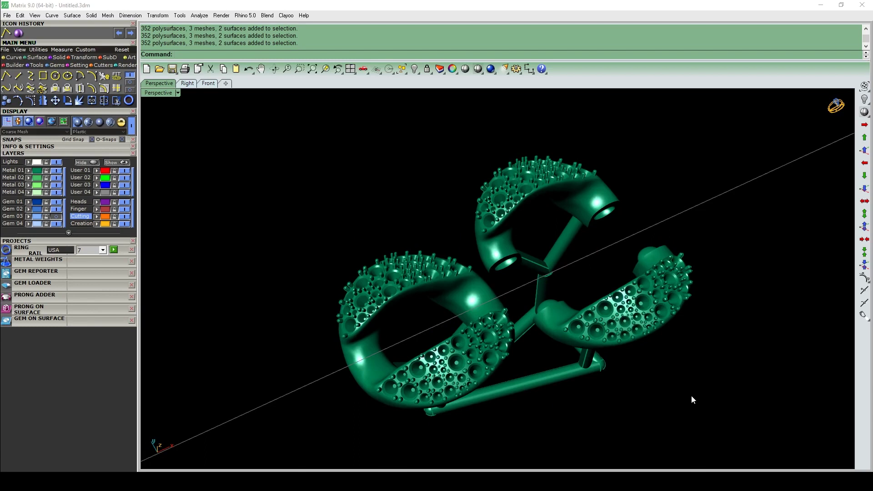
scroll(691, 396, "up", 2)
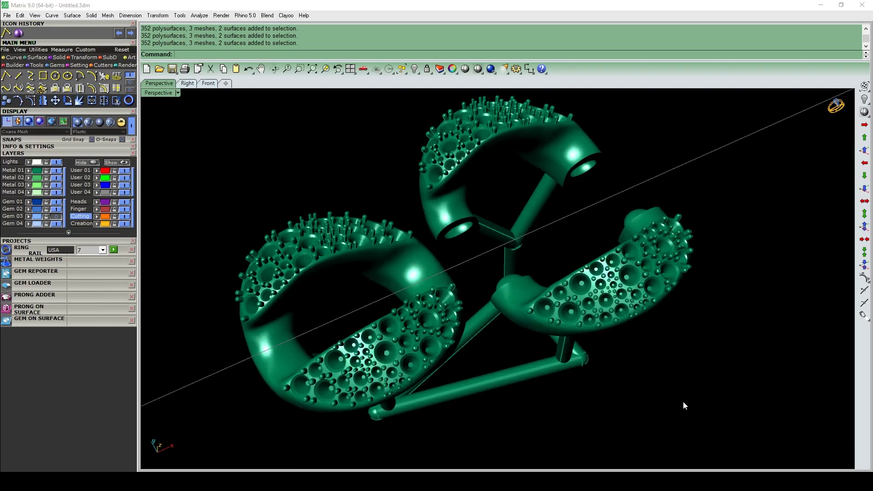
right_click_drag(643, 304, 686, 394)
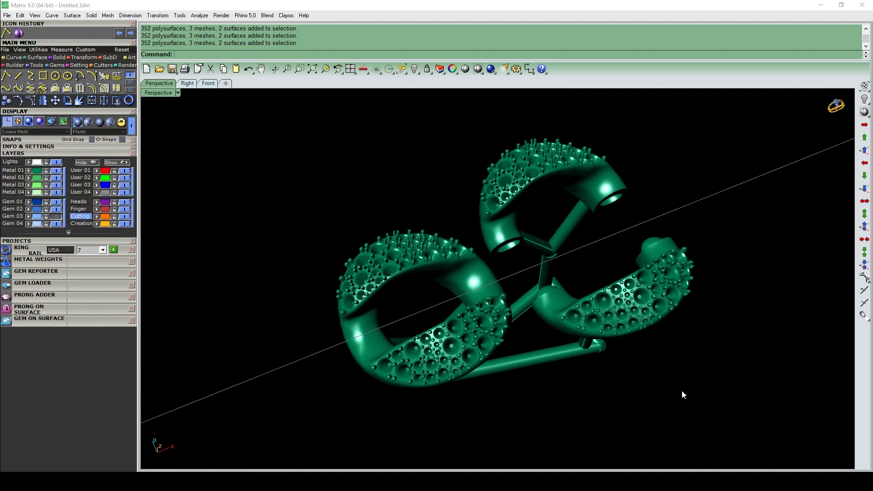